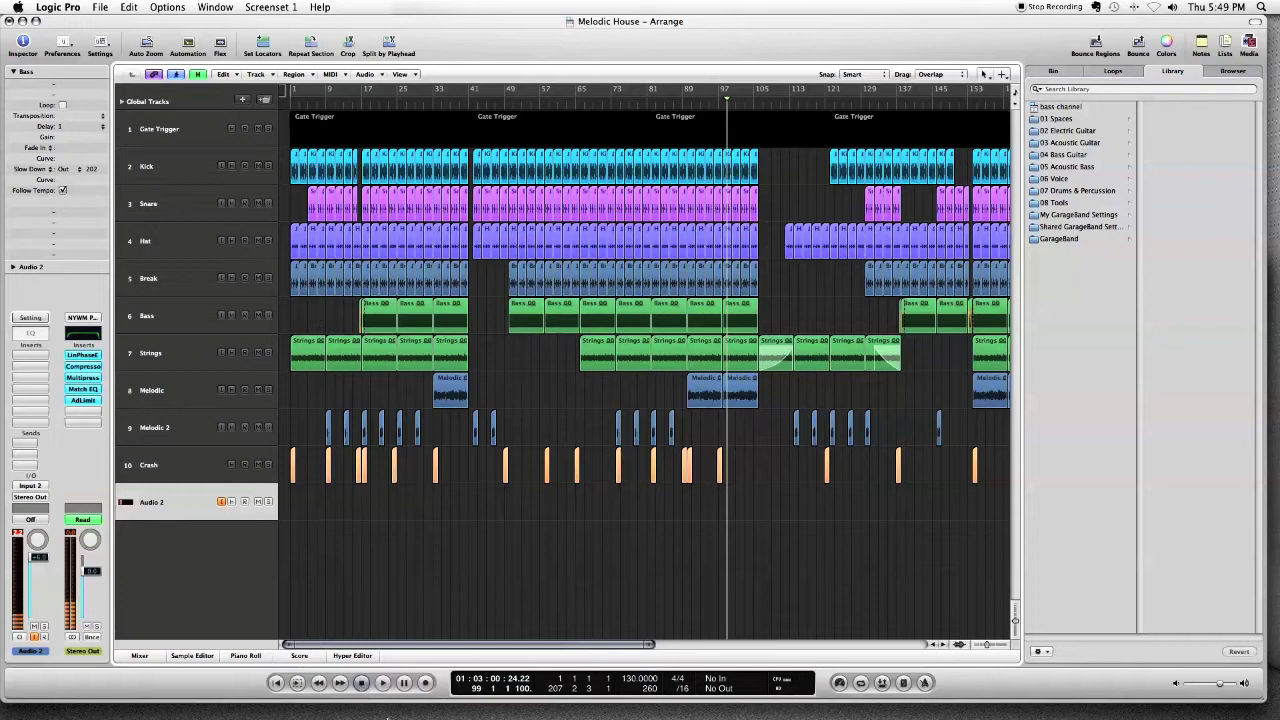
# Briefly show and hide the automation lanes, then zoom in on the short Bass region near bar 17
pyautogui.moveTo(441, 648)
pyautogui.mouseDown()
pyautogui.moveTo(455, 640)
pyautogui.moveTo(490, 660)
pyautogui.moveTo(455, 654)
pyautogui.mouseUp()
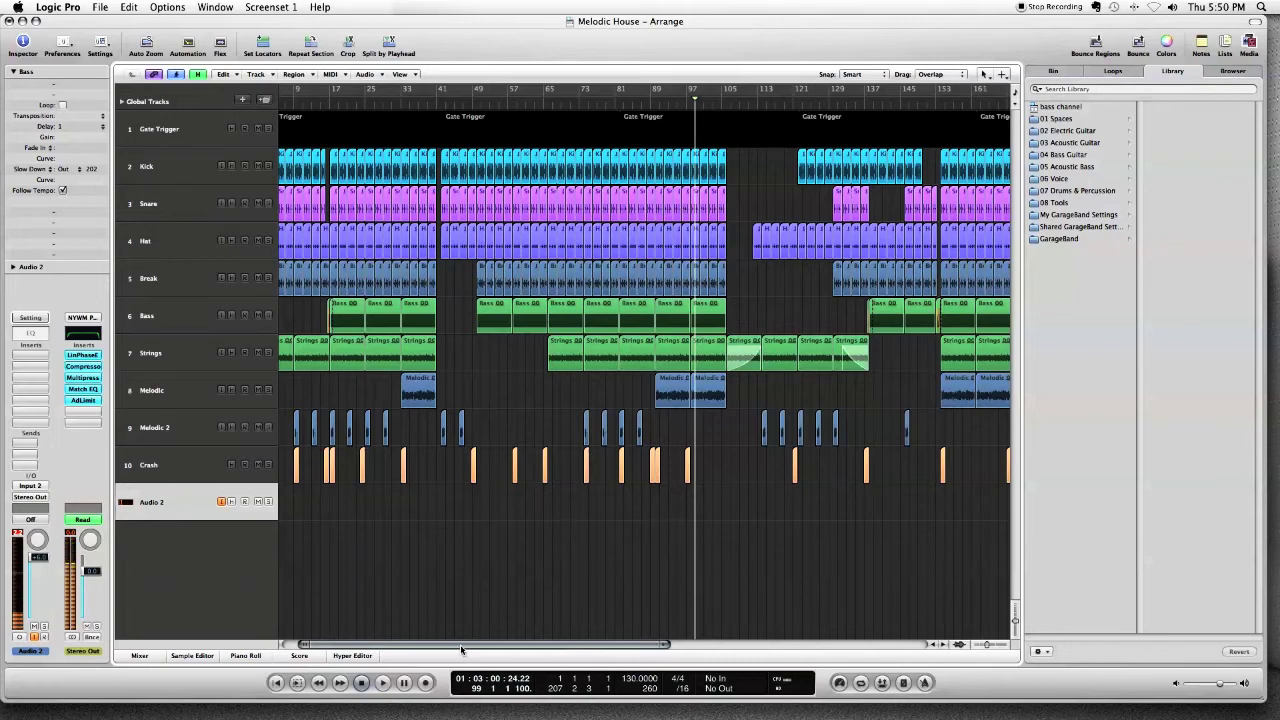
pyautogui.moveTo(461, 650); pyautogui.dragTo(404, 649)
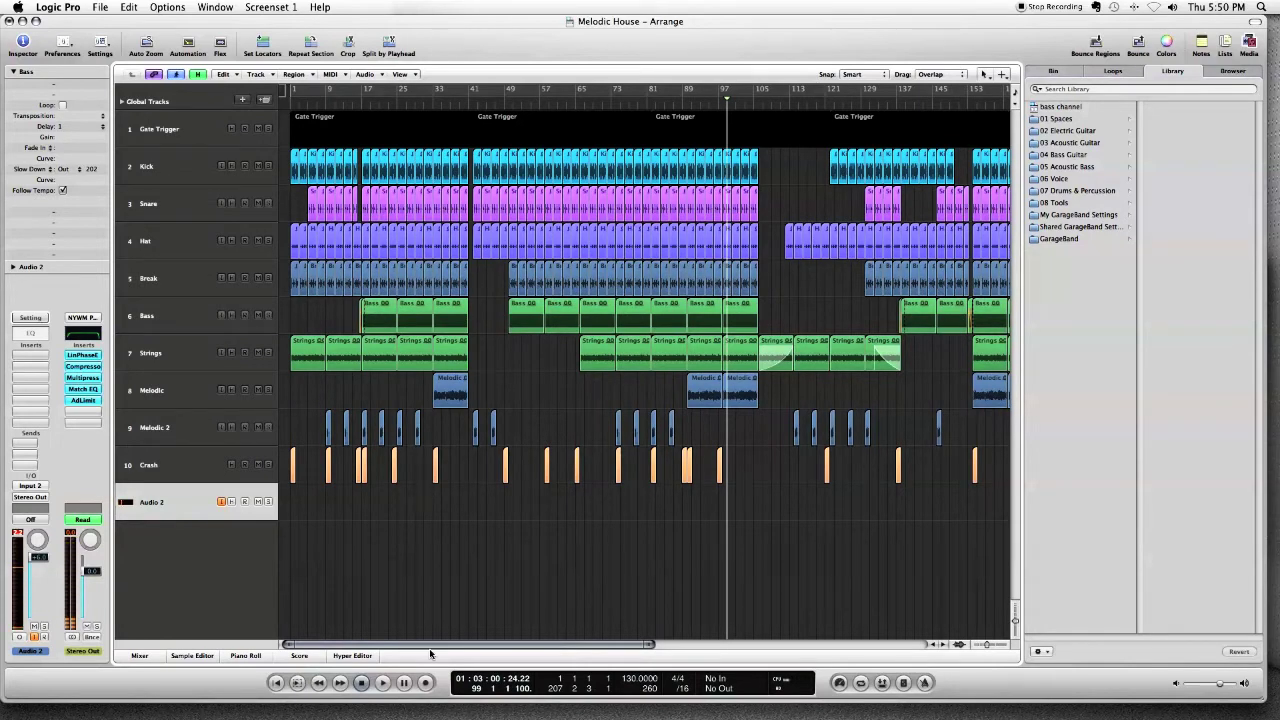
pyautogui.moveTo(617, 650); pyautogui.dragTo(533, 651)
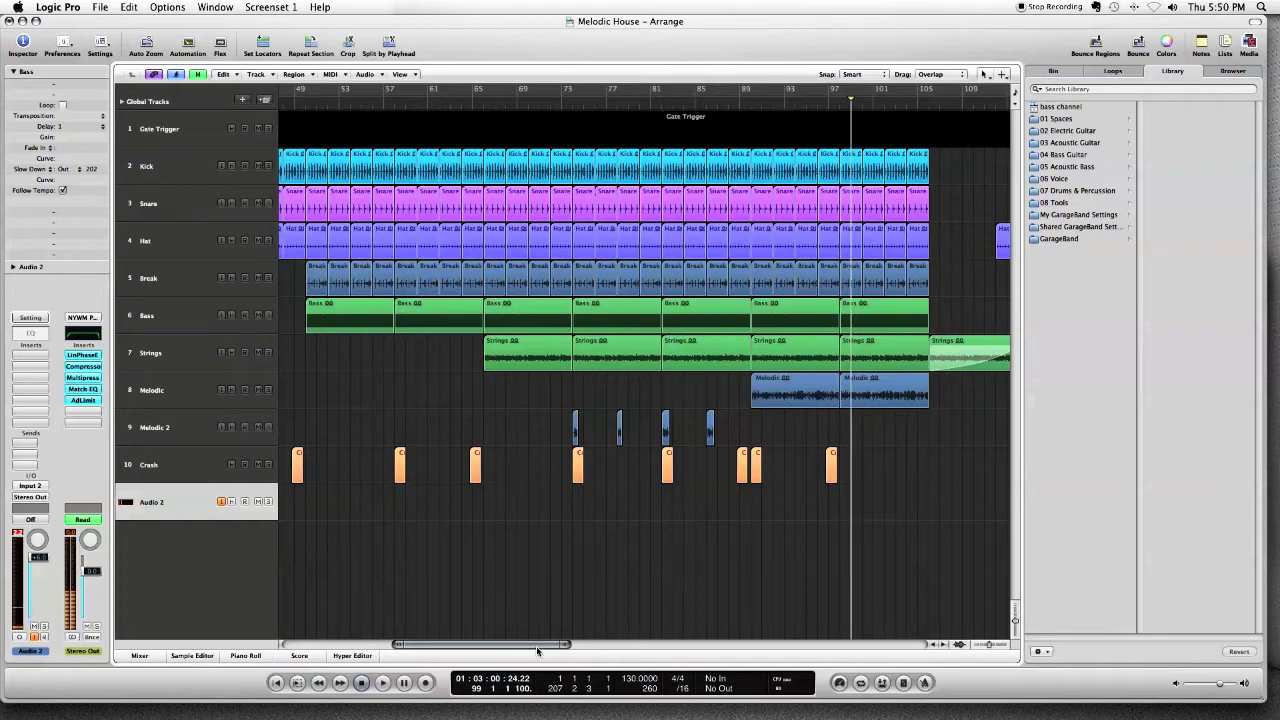
pyautogui.moveTo(533, 651); pyautogui.dragTo(473, 649)
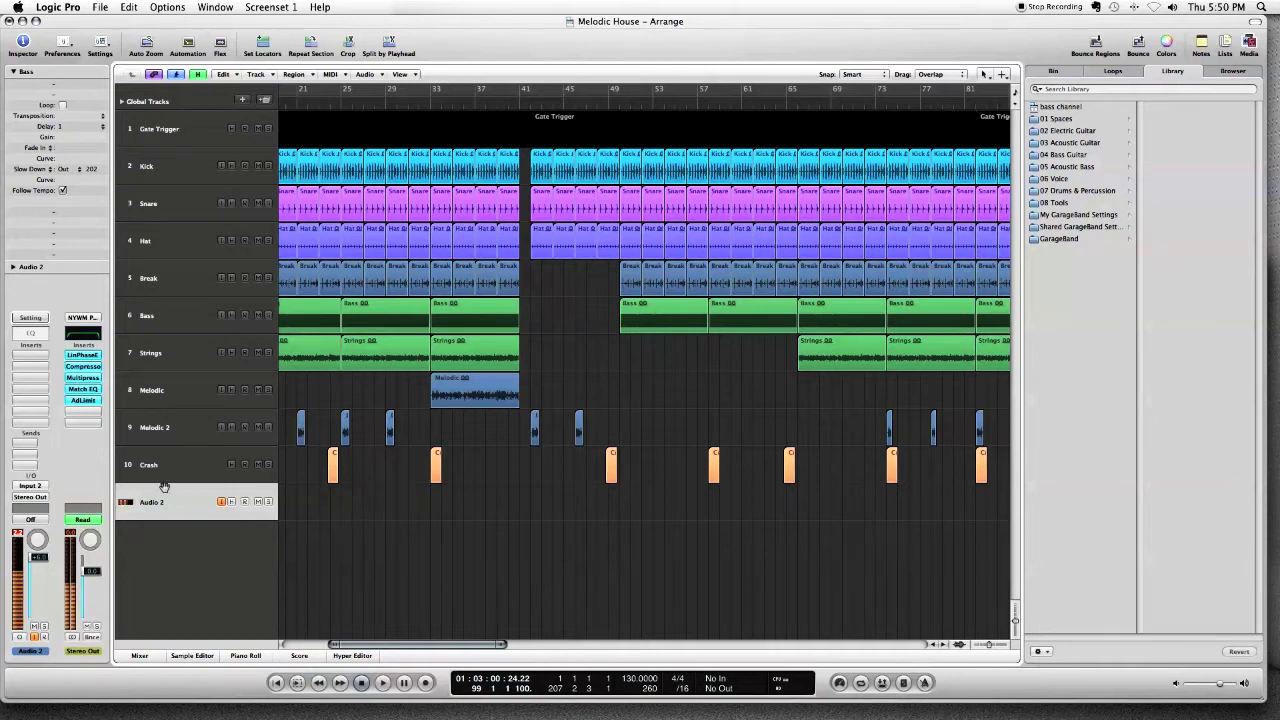
pyautogui.click(187, 45)
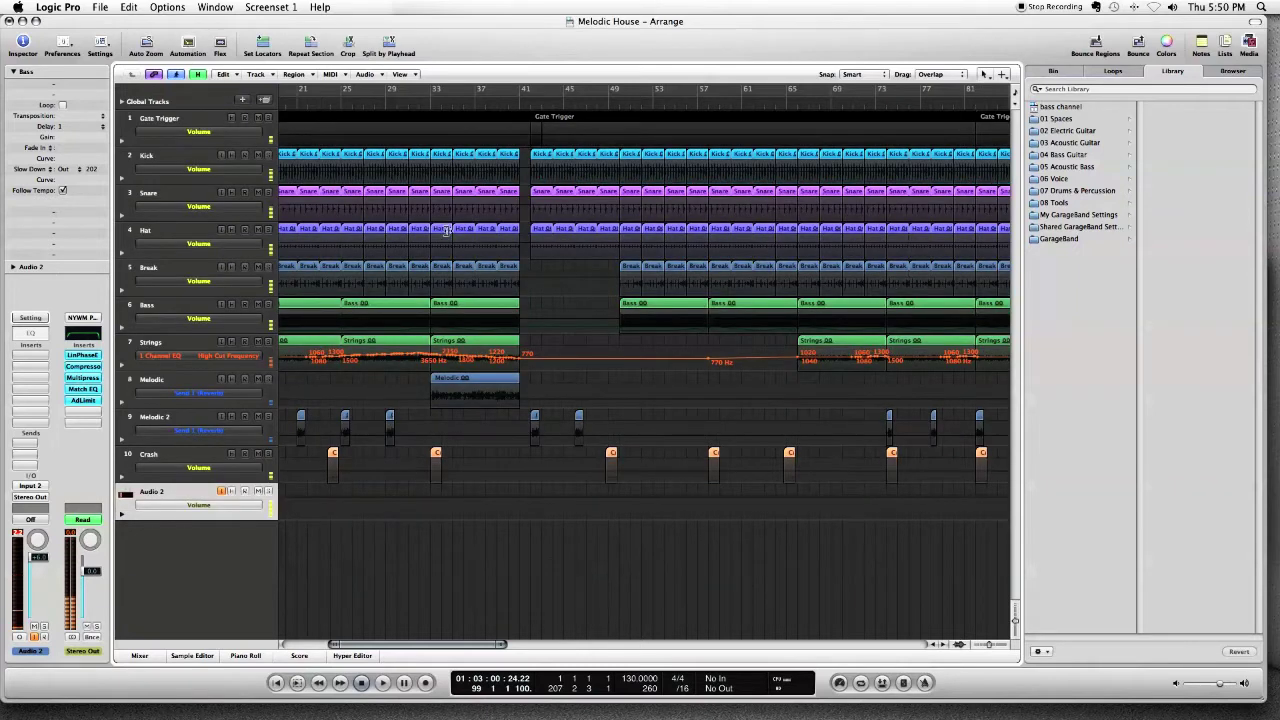
pyautogui.click(186, 48)
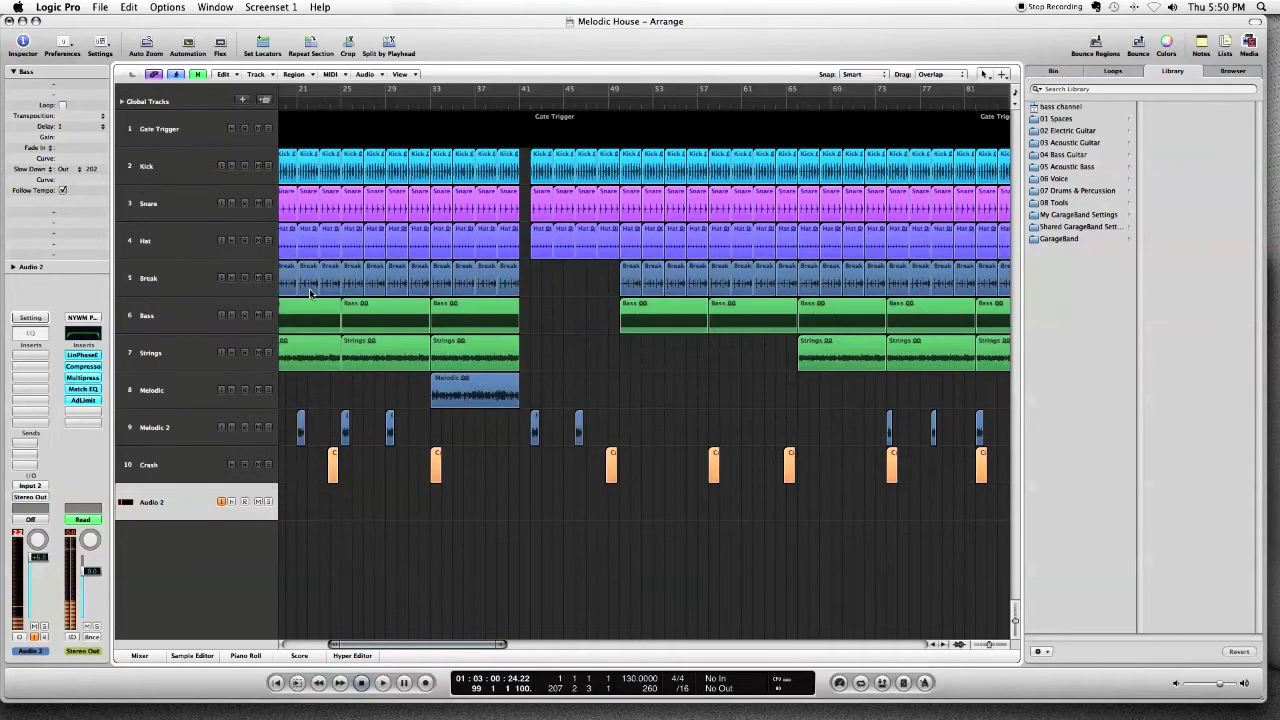
pyautogui.moveTo(455, 644); pyautogui.dragTo(410, 645)
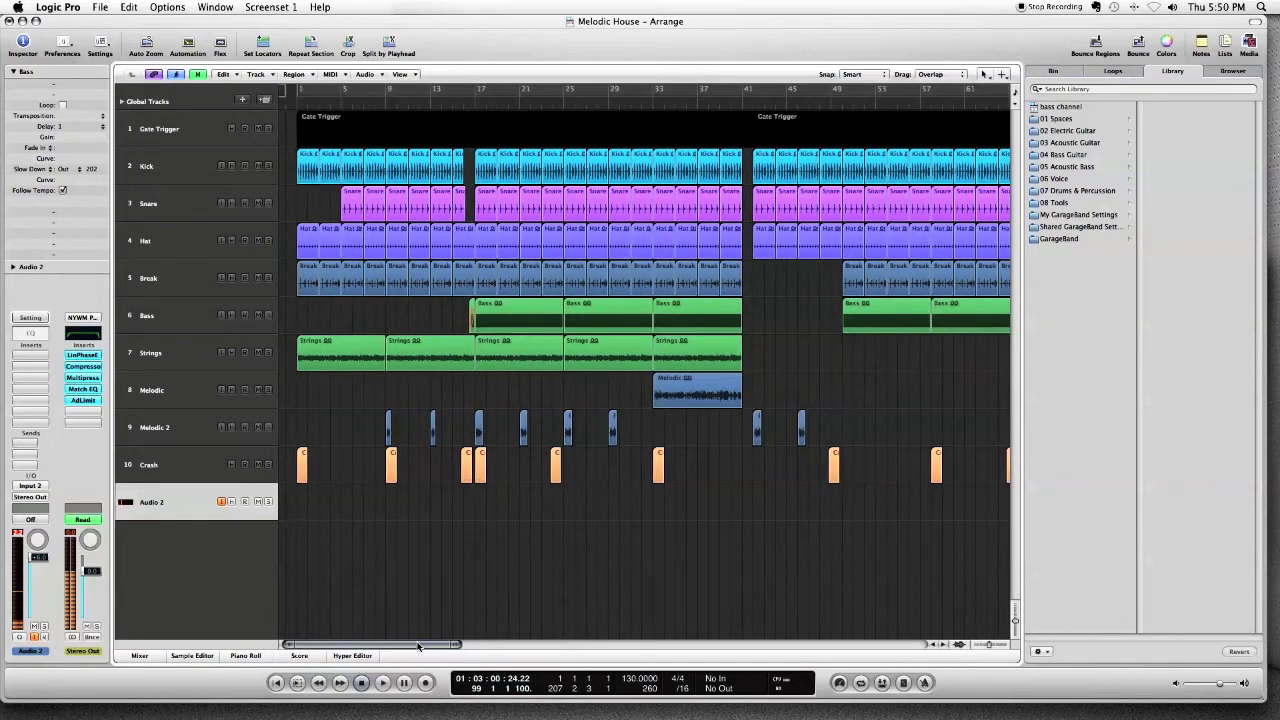
pyautogui.moveTo(459, 647); pyautogui.dragTo(352, 650)
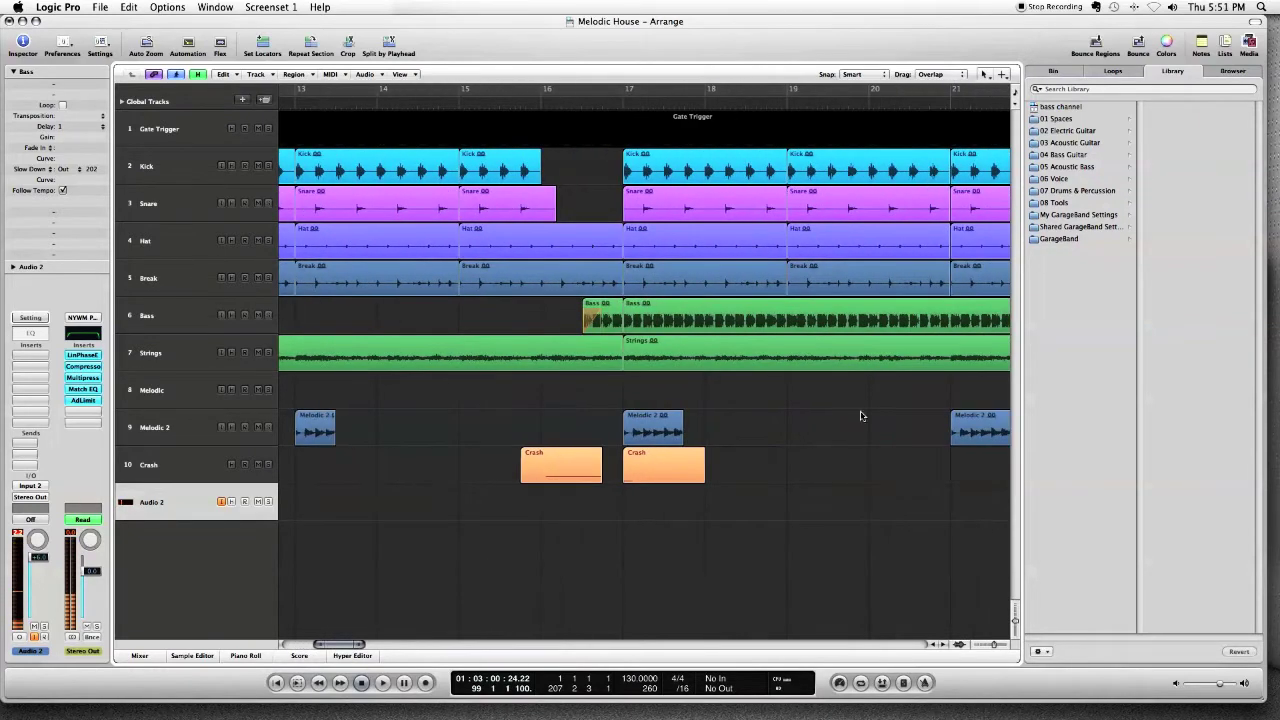
# Try a Fade In on the short Bass region, restore Speed Up 424, and set the playhead before bar 16
pyautogui.click(558, 110)
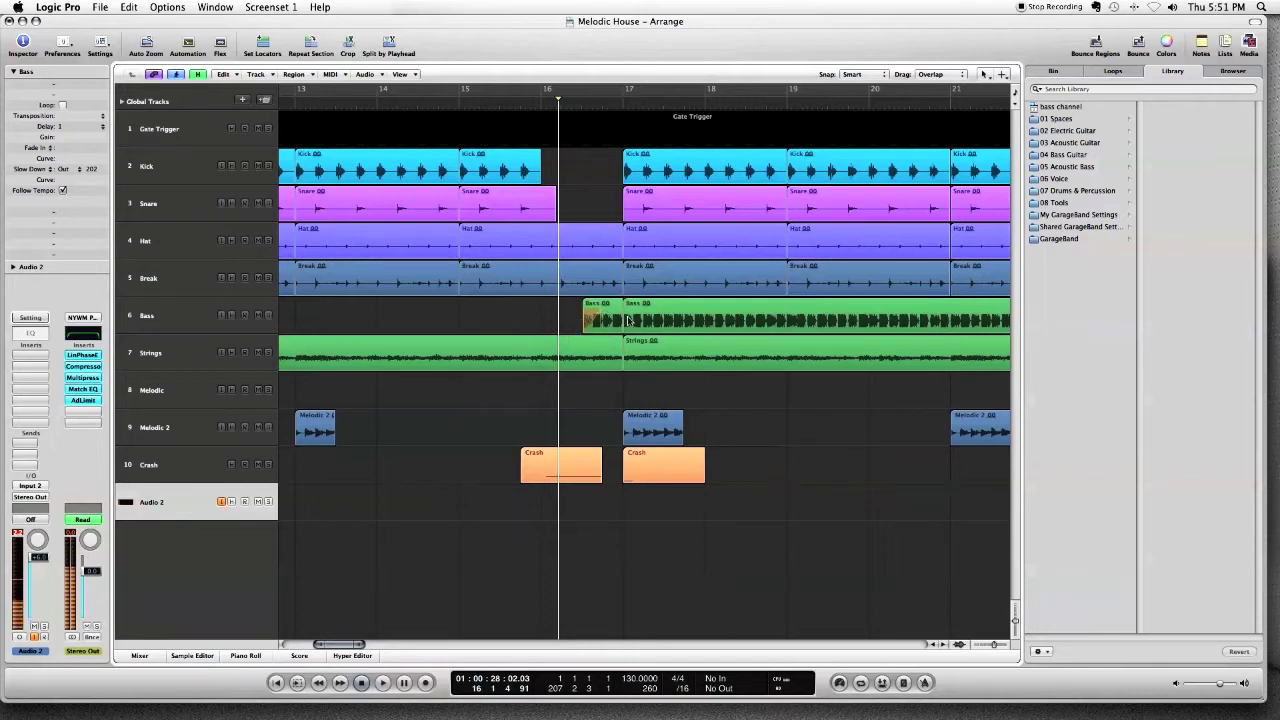
pyautogui.click(610, 320)
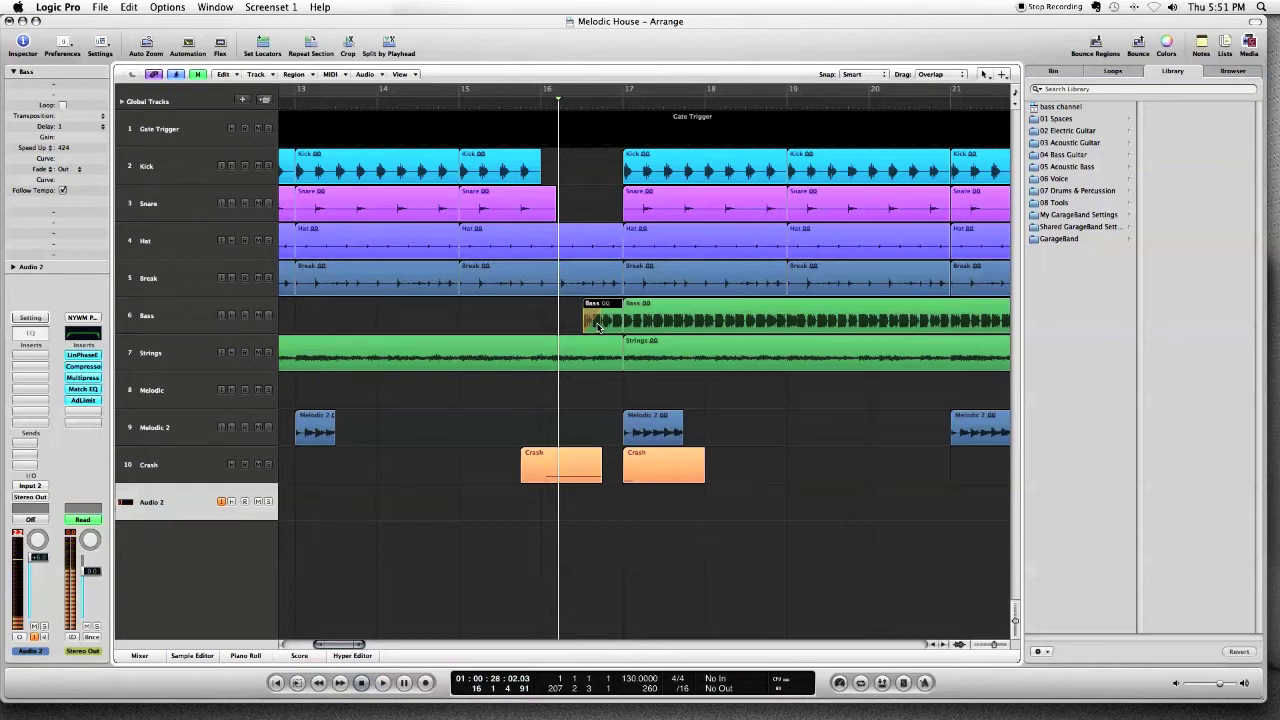
pyautogui.click(42, 149)
pyautogui.click(40, 142)
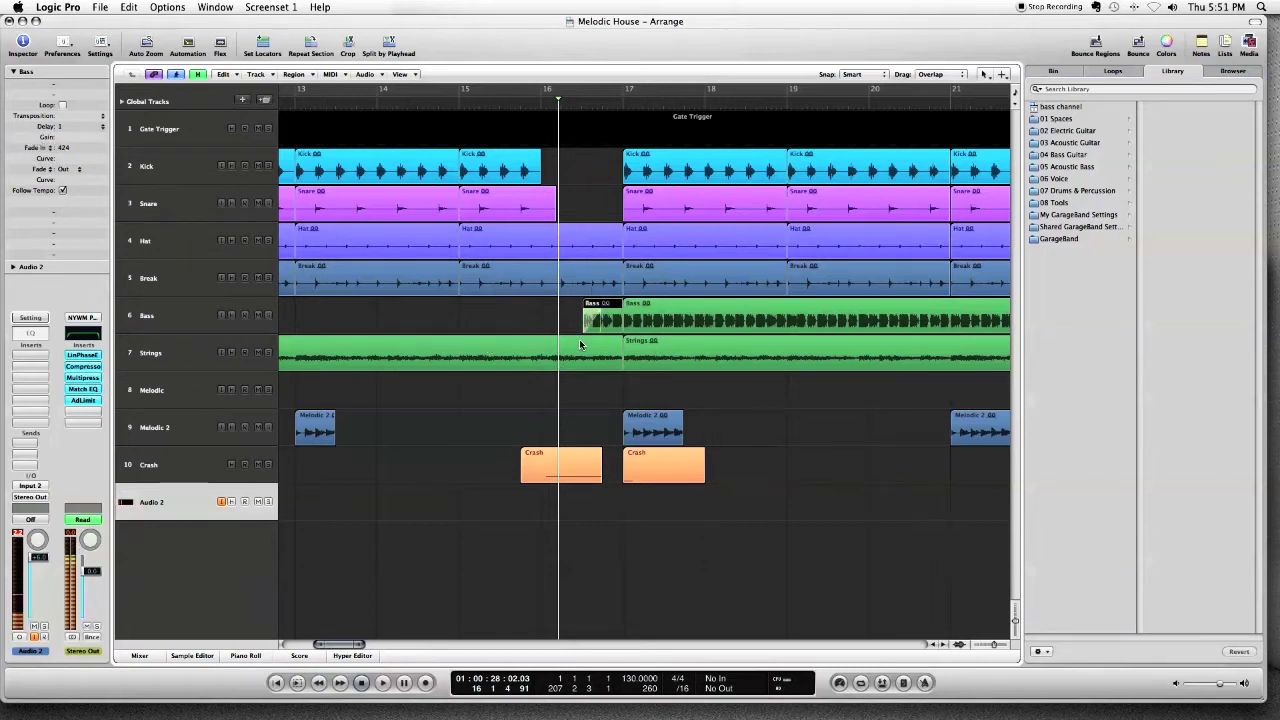
pyautogui.click(48, 148)
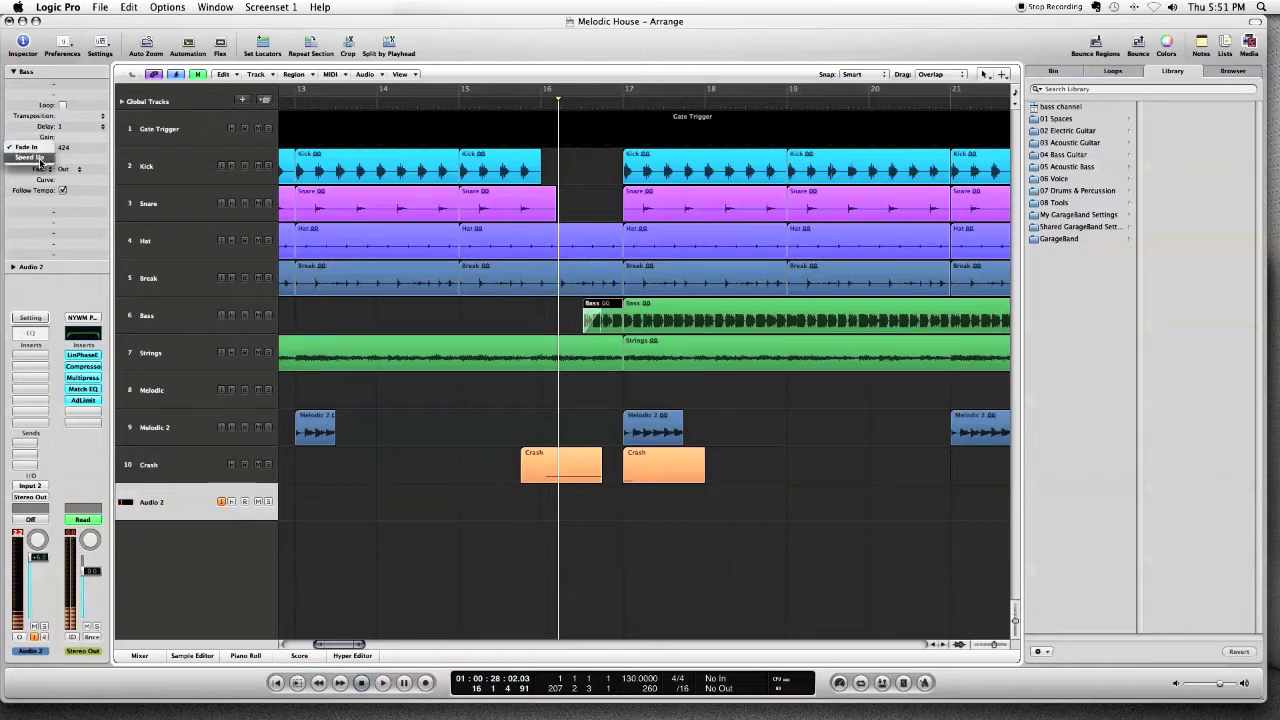
pyautogui.click(40, 160)
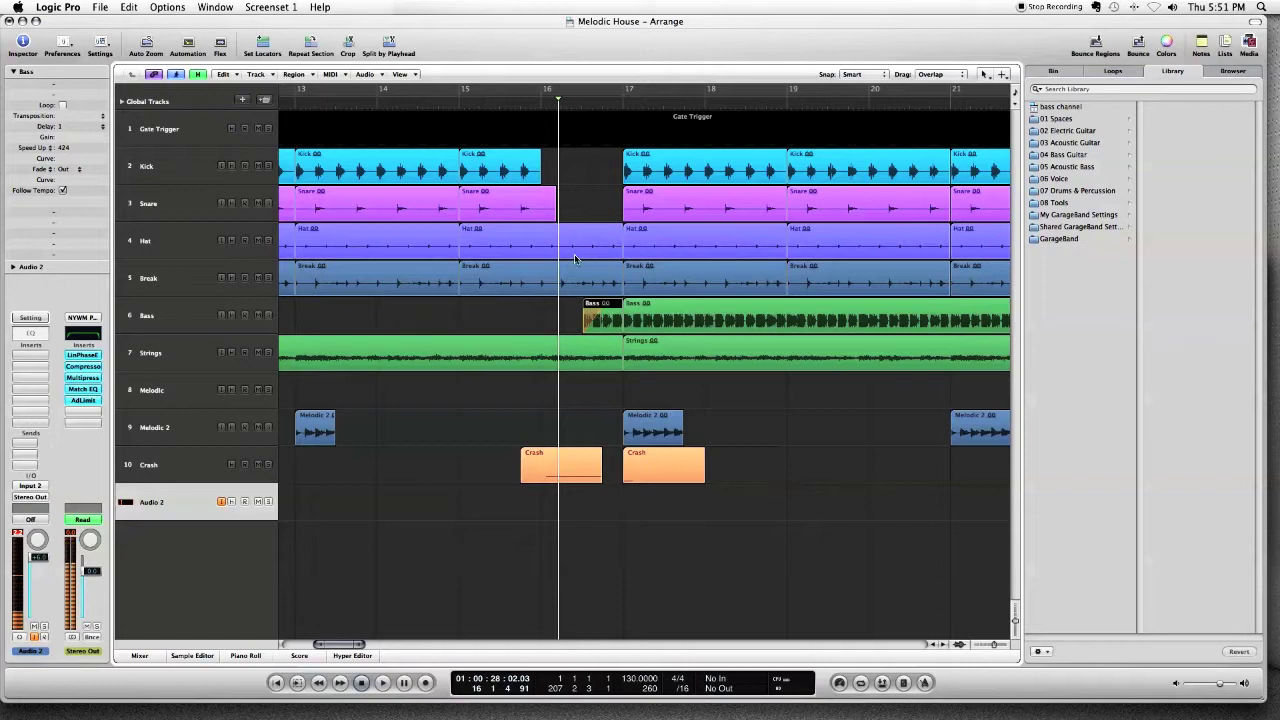
pyautogui.click(526, 104)
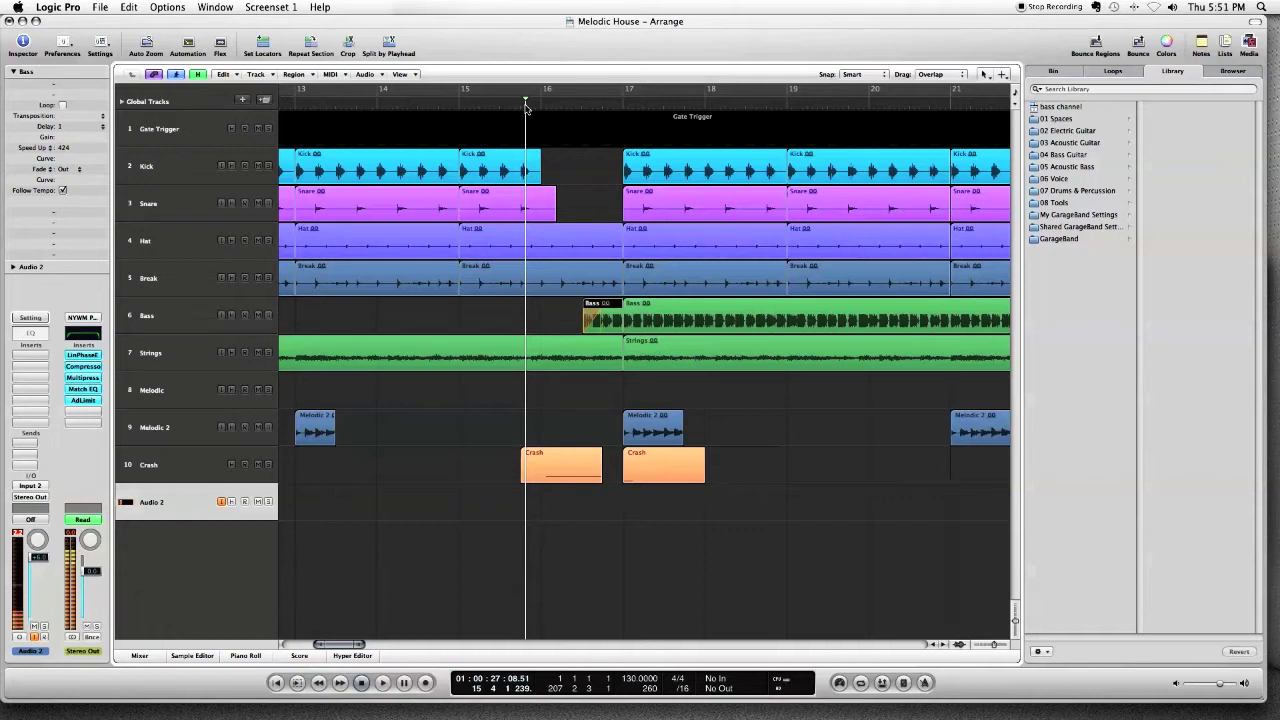
pyautogui.press('space')
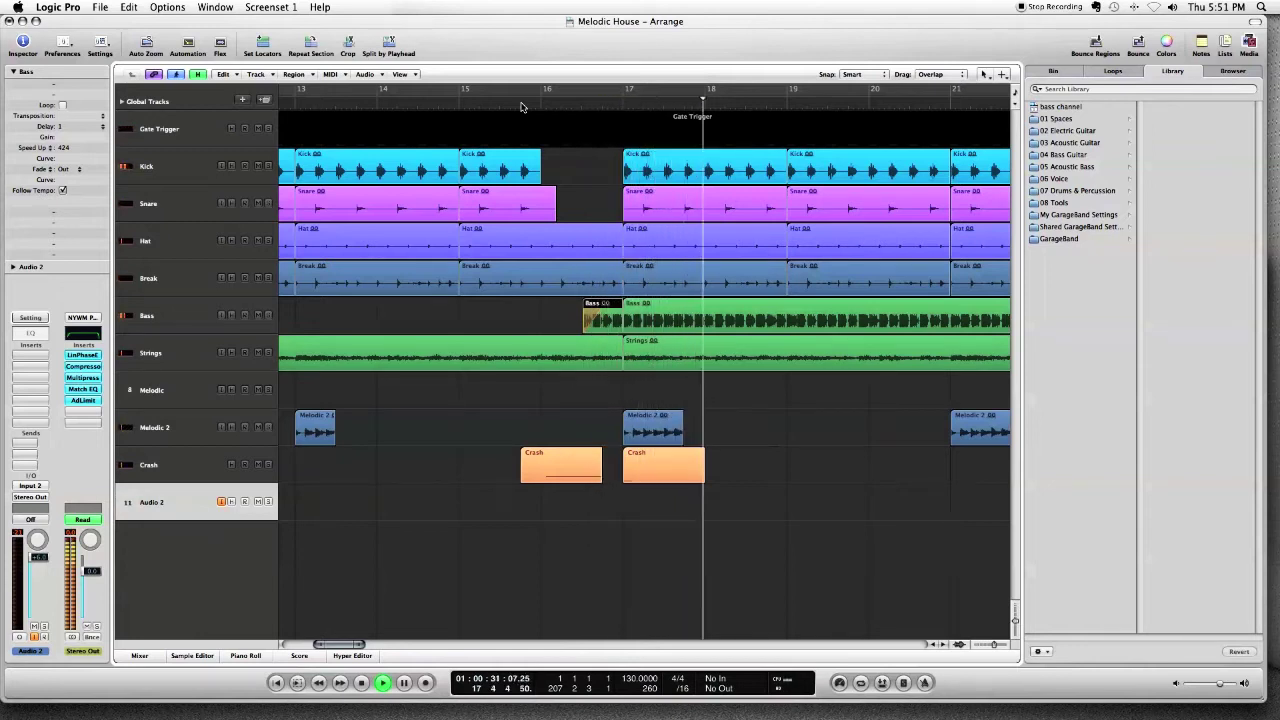
pyautogui.click(454, 104)
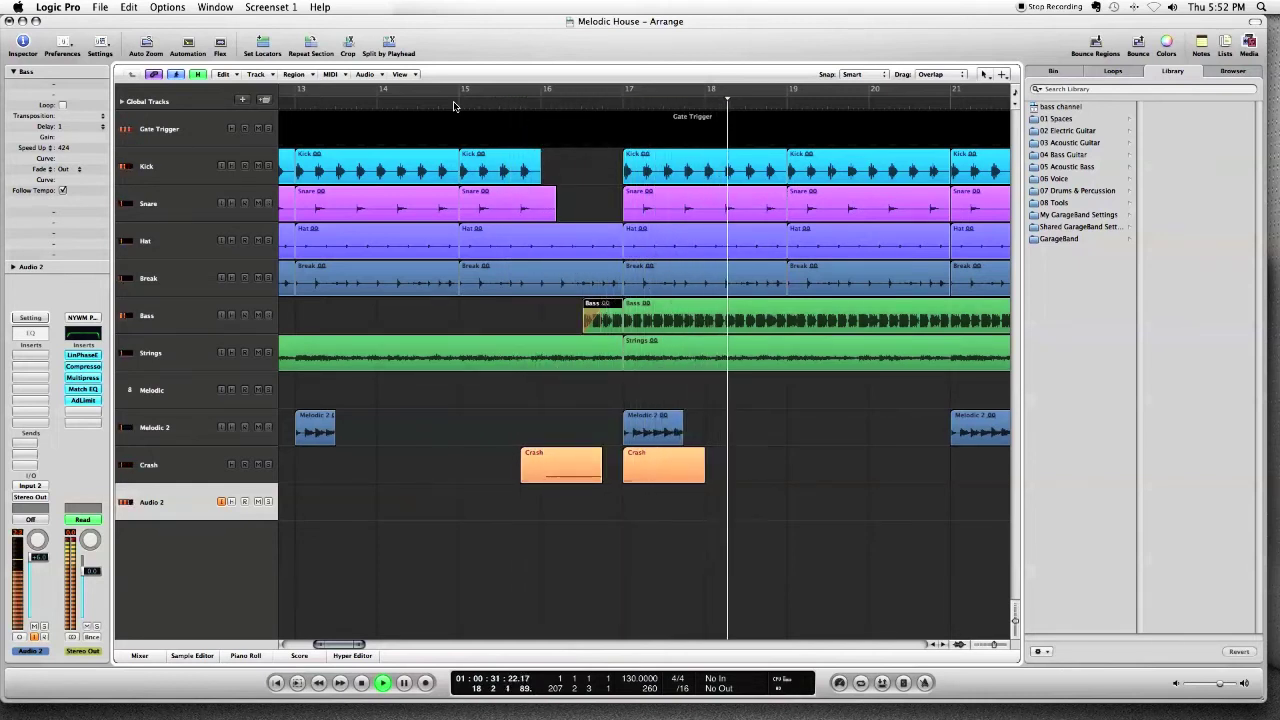
pyautogui.press('space')
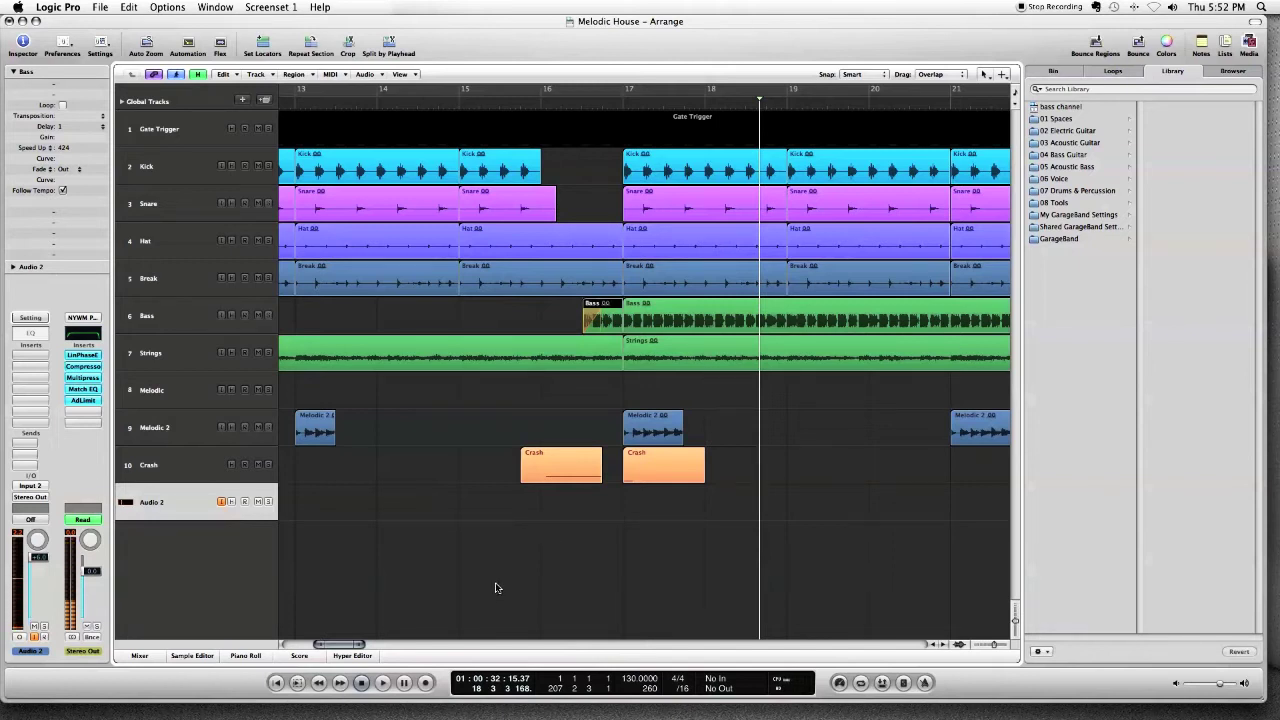
pyautogui.moveTo(340, 645); pyautogui.dragTo(343, 645)
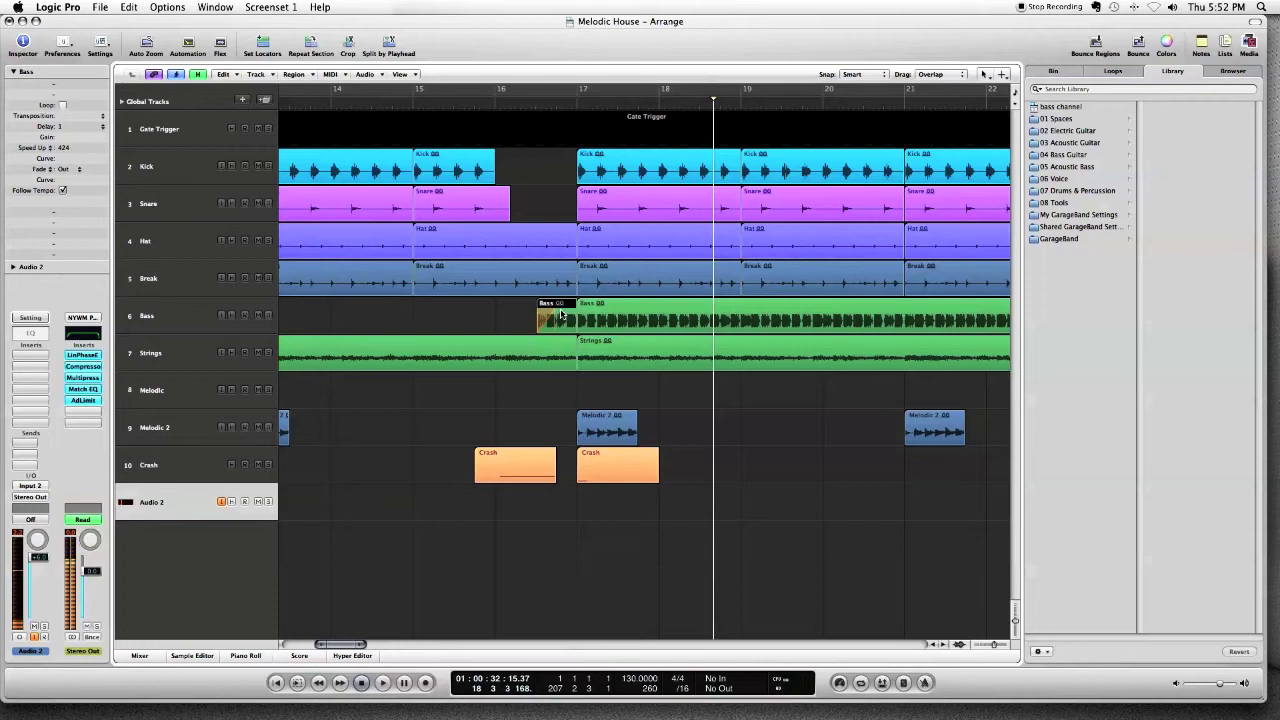
pyautogui.click(45, 152)
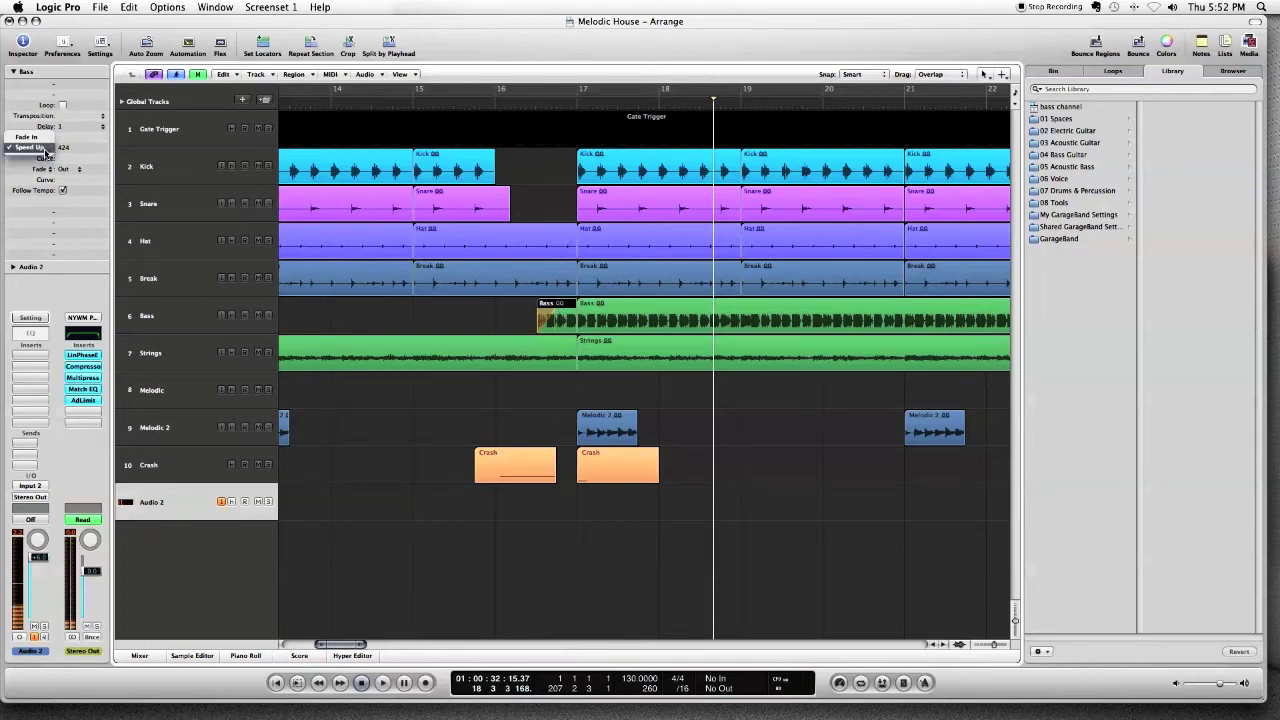
pyautogui.click(45, 150)
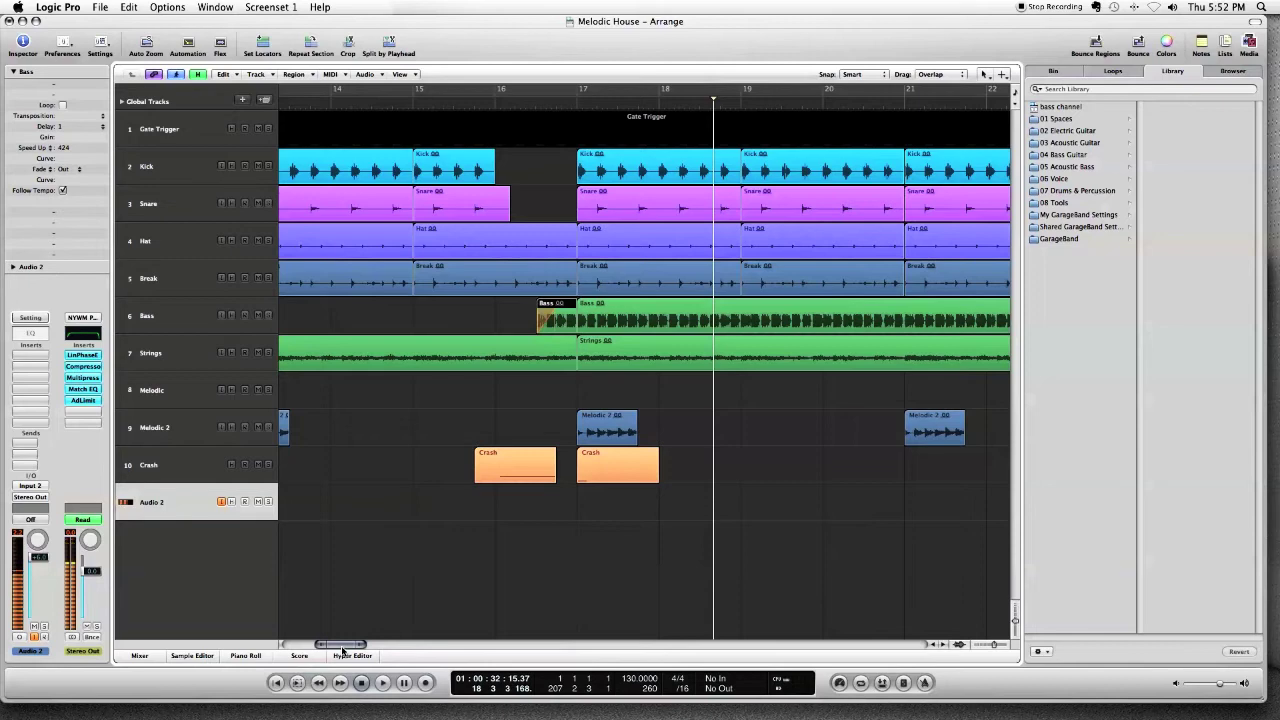
pyautogui.moveTo(342, 650); pyautogui.dragTo(574, 659)
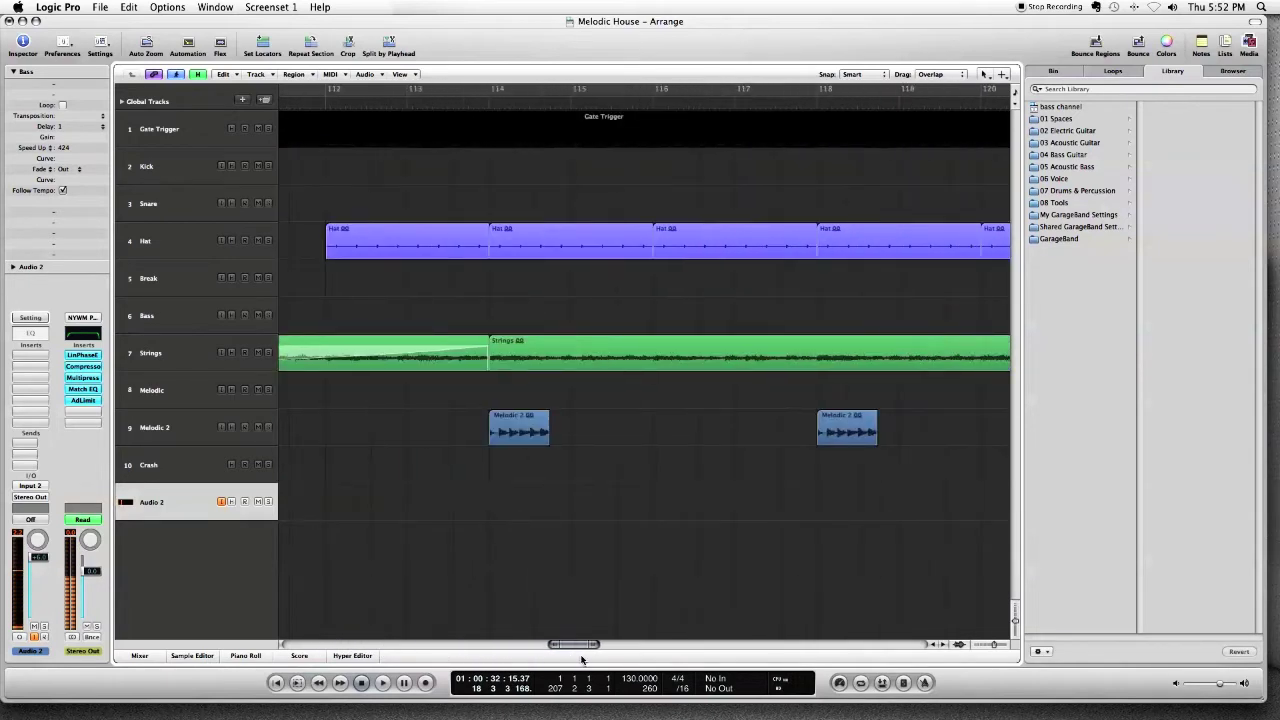
# Select the short Bass region at bar 153 and compare a plain Fade before keeping Slow Down
pyautogui.moveTo(581, 657); pyautogui.dragTo(668, 658)
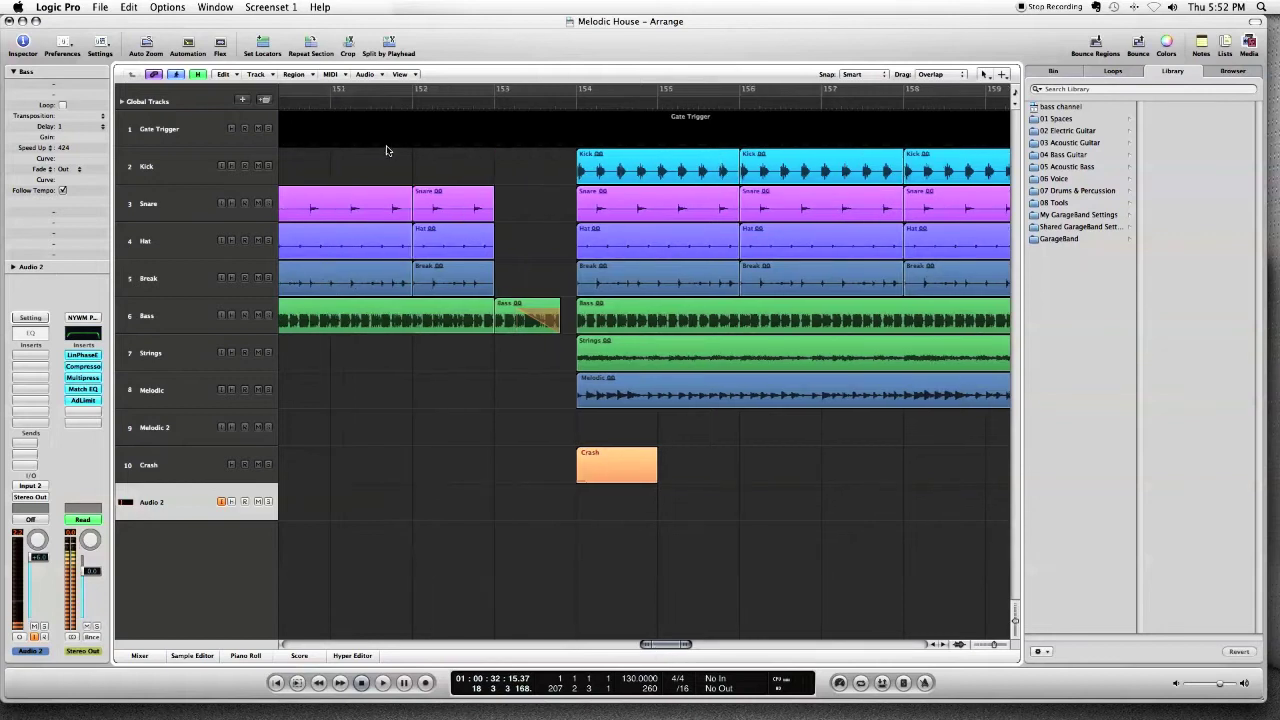
pyautogui.click(464, 104)
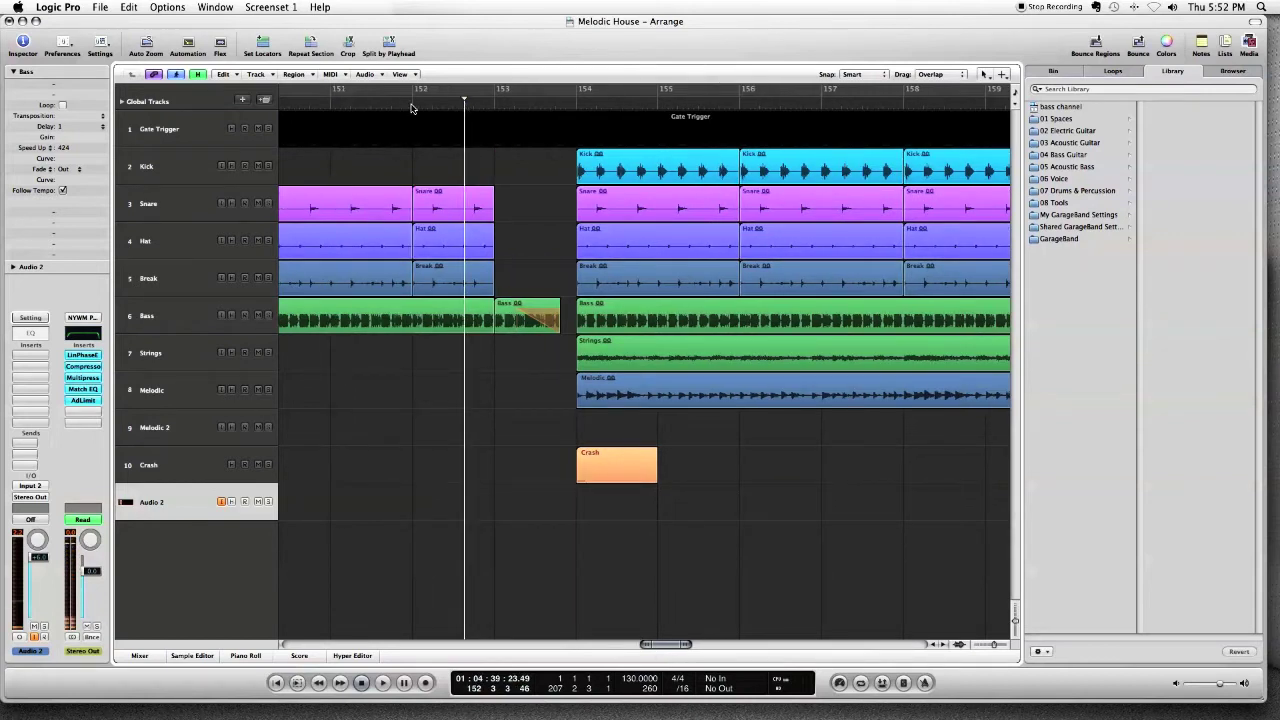
pyautogui.click(378, 104)
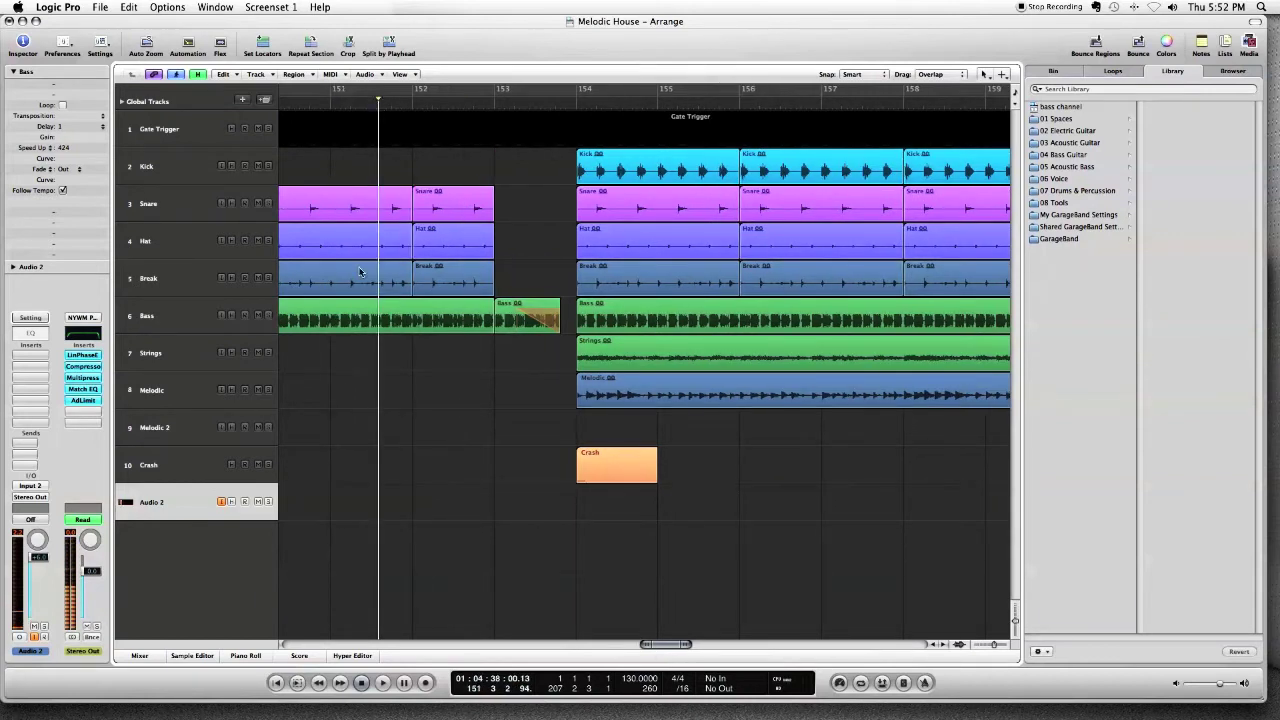
pyautogui.click(553, 316)
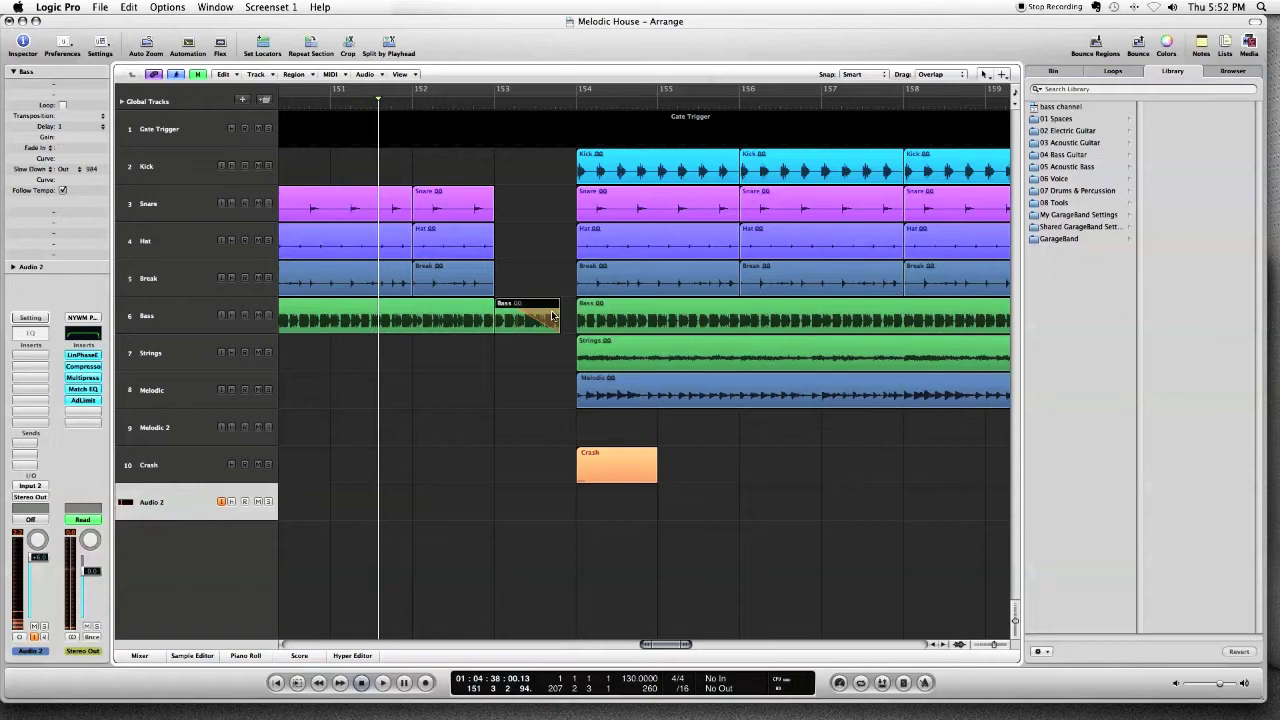
pyautogui.click(48, 172)
pyautogui.click(57, 183)
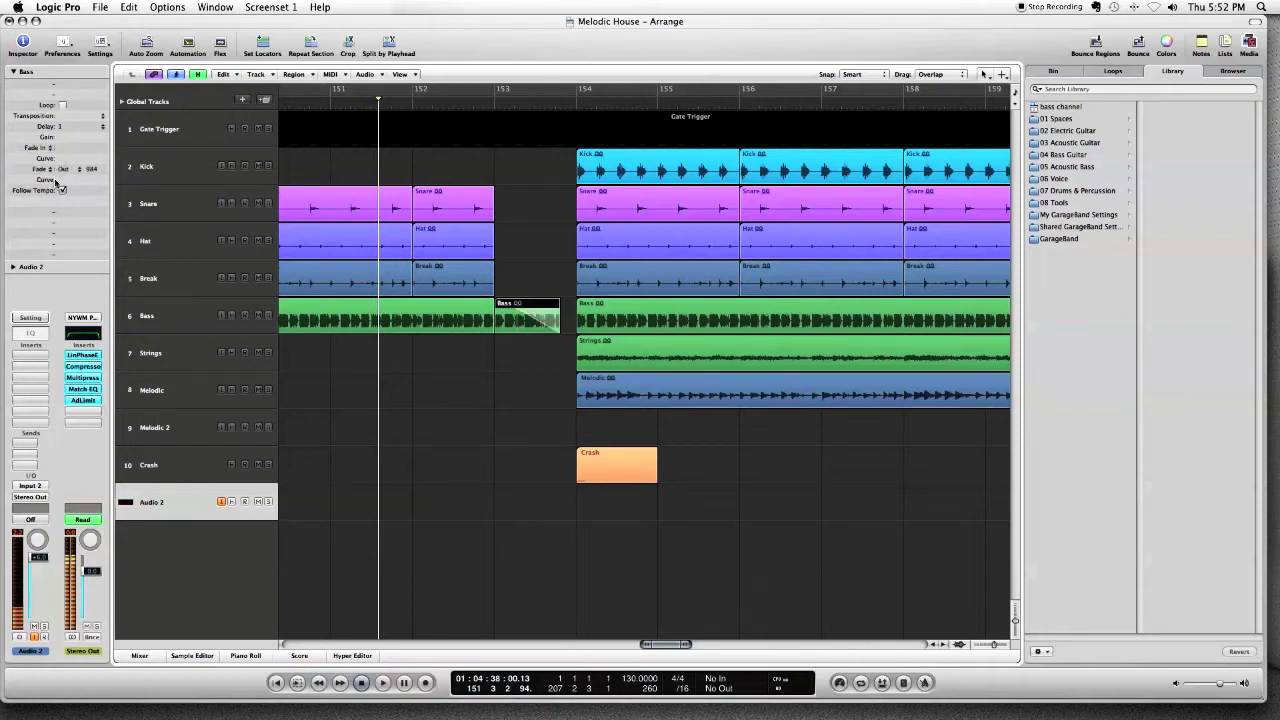
pyautogui.click(48, 172)
pyautogui.click(41, 182)
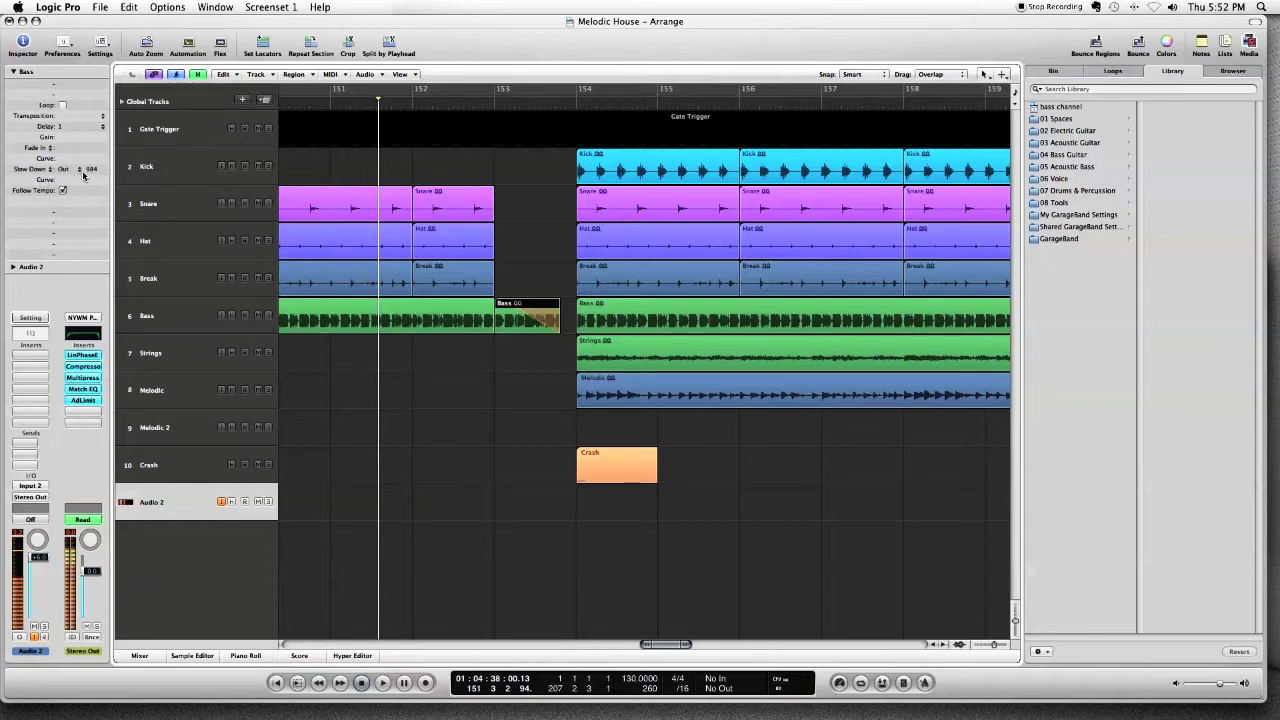
# Play from just before the Bass slow-down to hear it lead into bar 154
pyautogui.hscroll(1, 547, 340)
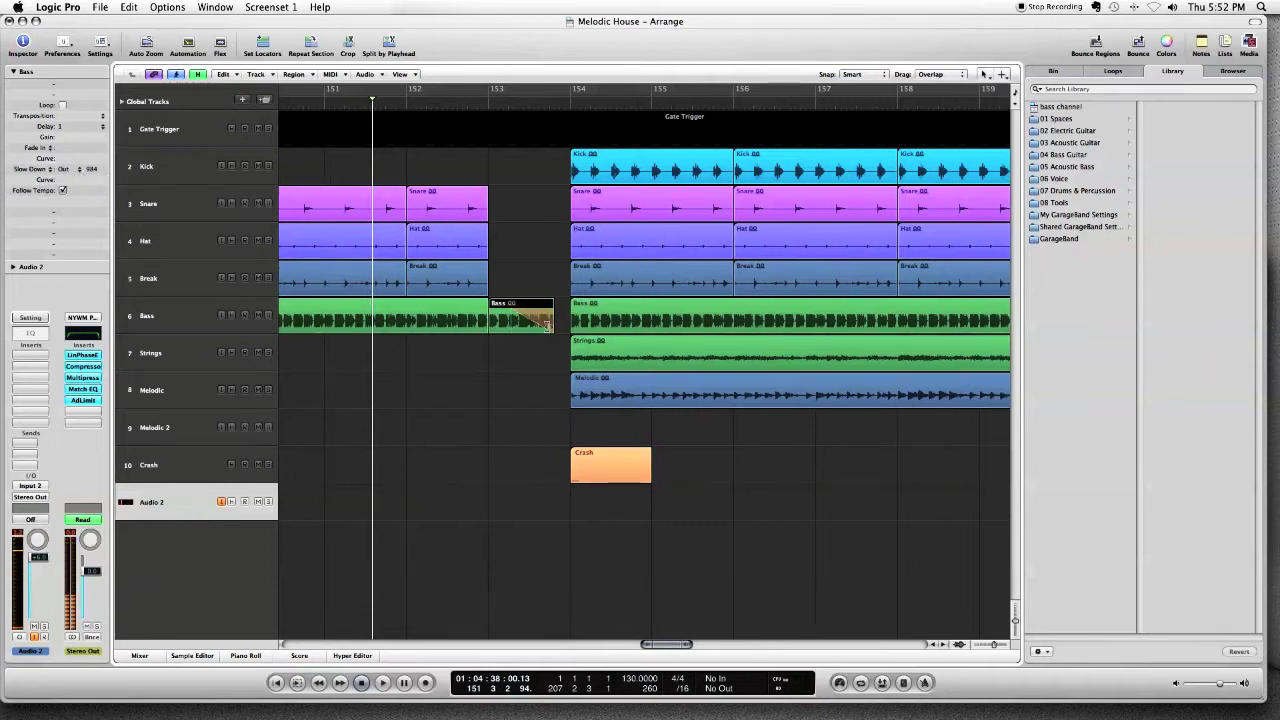
pyautogui.click(318, 107)
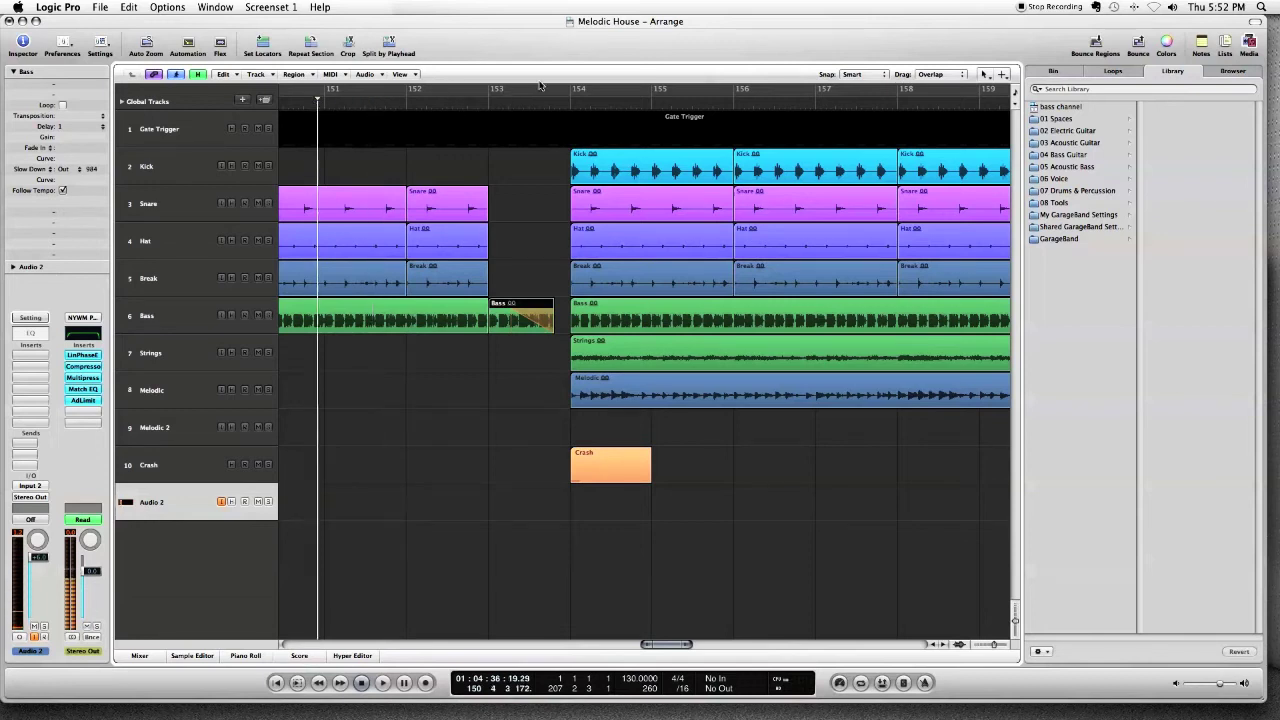
pyautogui.press('space')
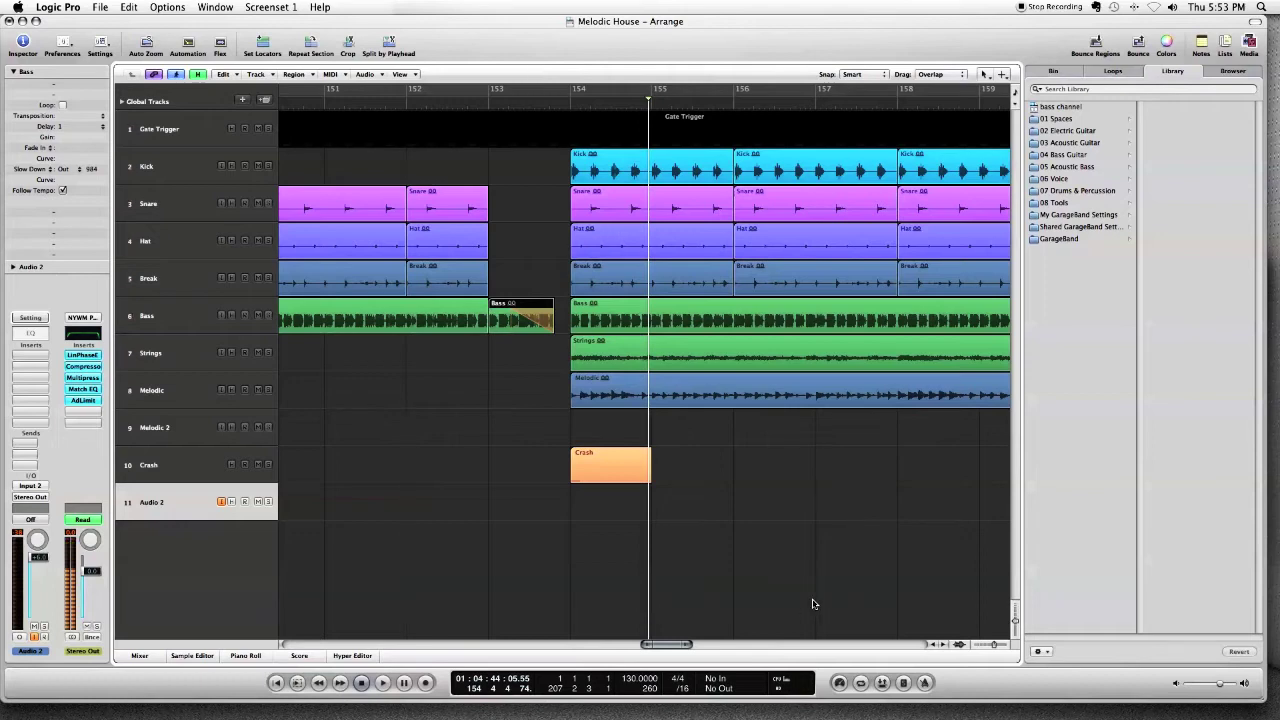
# Play the break from around bar 182 through its ending near bar 186, then stop
pyautogui.moveTo(654, 645); pyautogui.dragTo(736, 648)
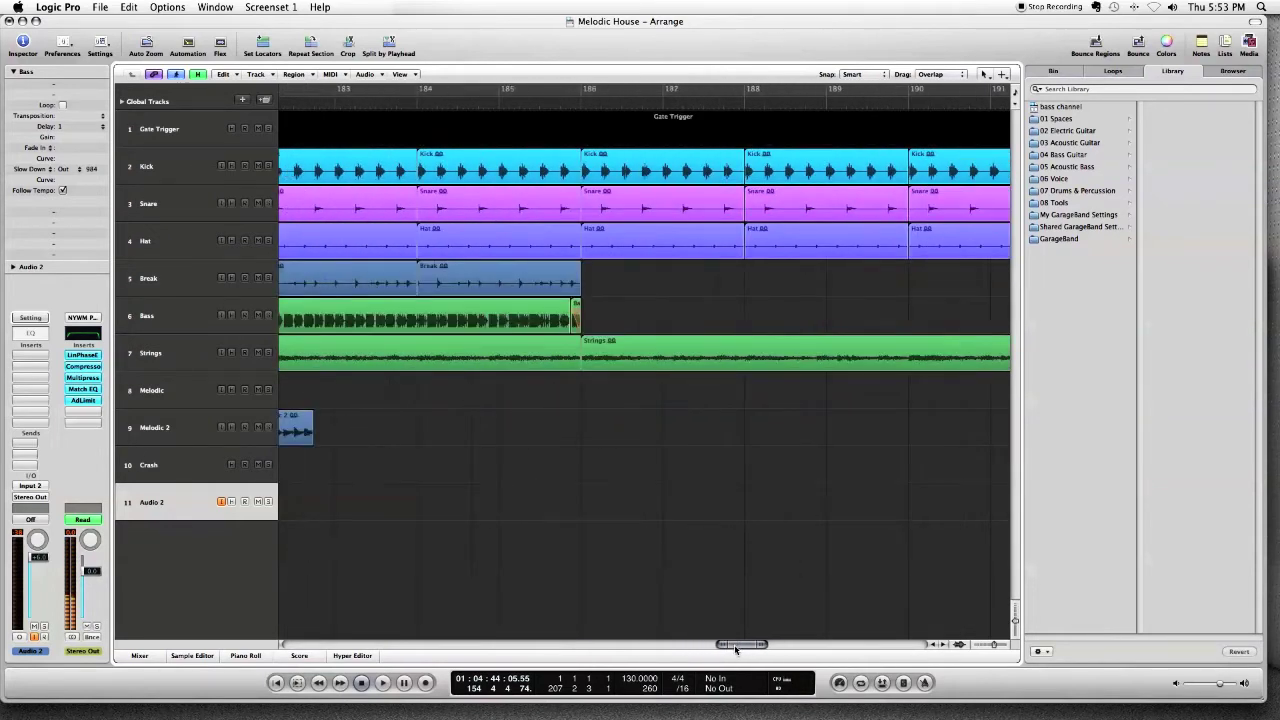
pyautogui.click(505, 102)
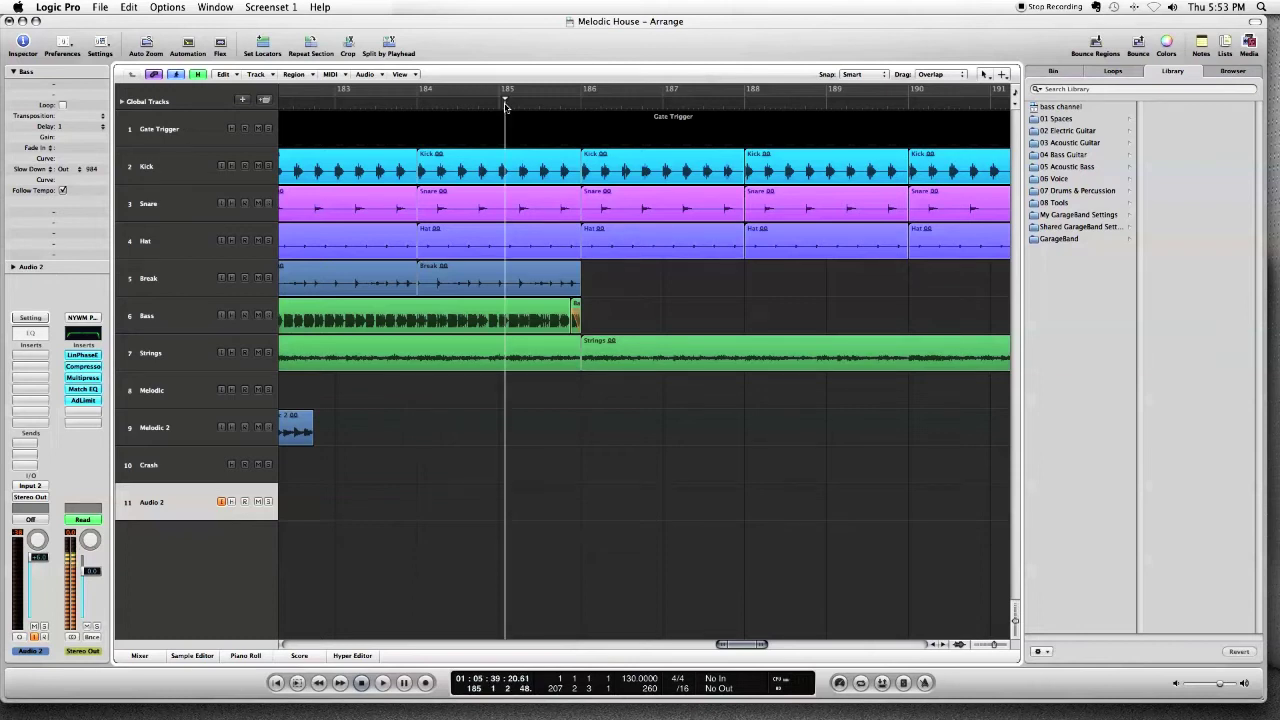
pyautogui.press('space')
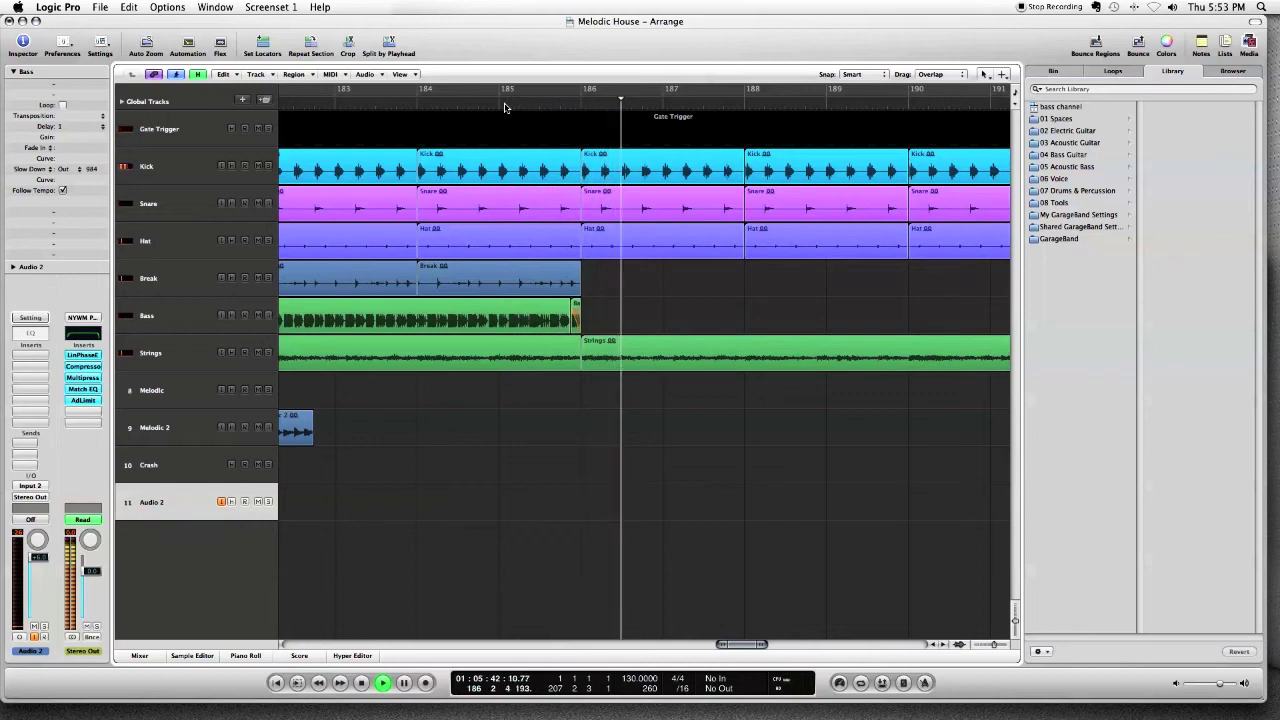
pyautogui.click(328, 108)
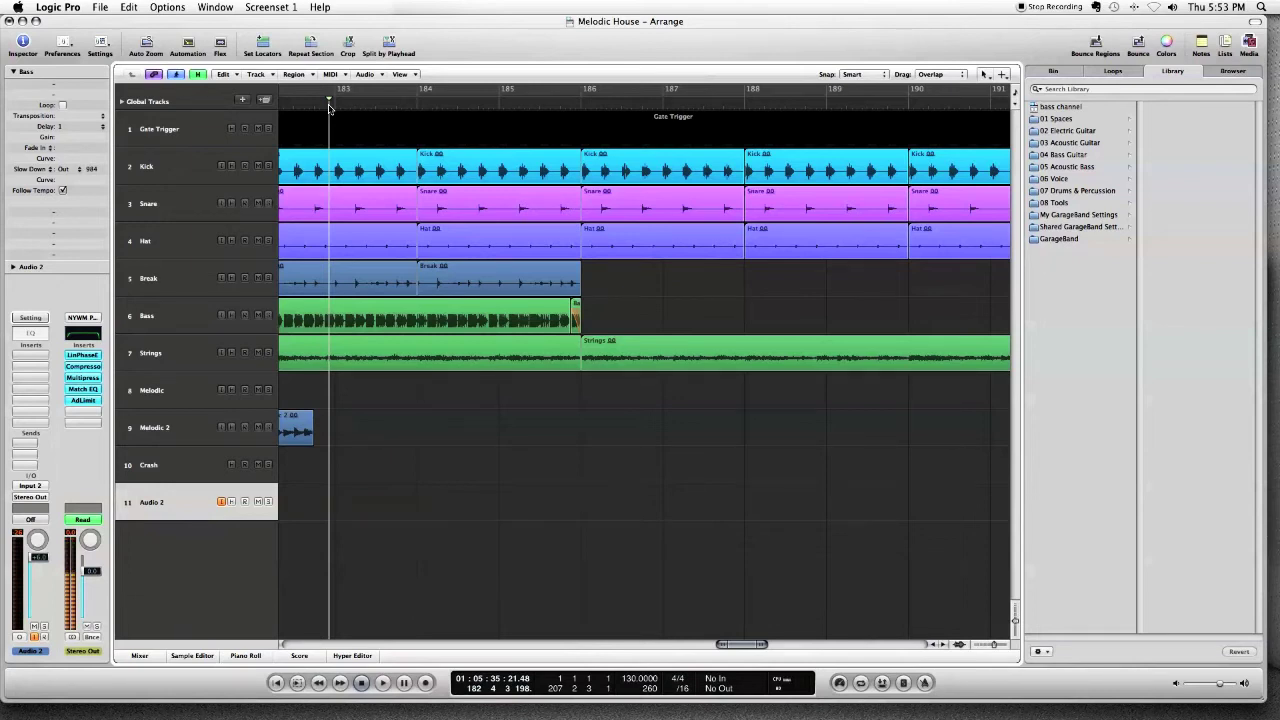
pyautogui.press('space')
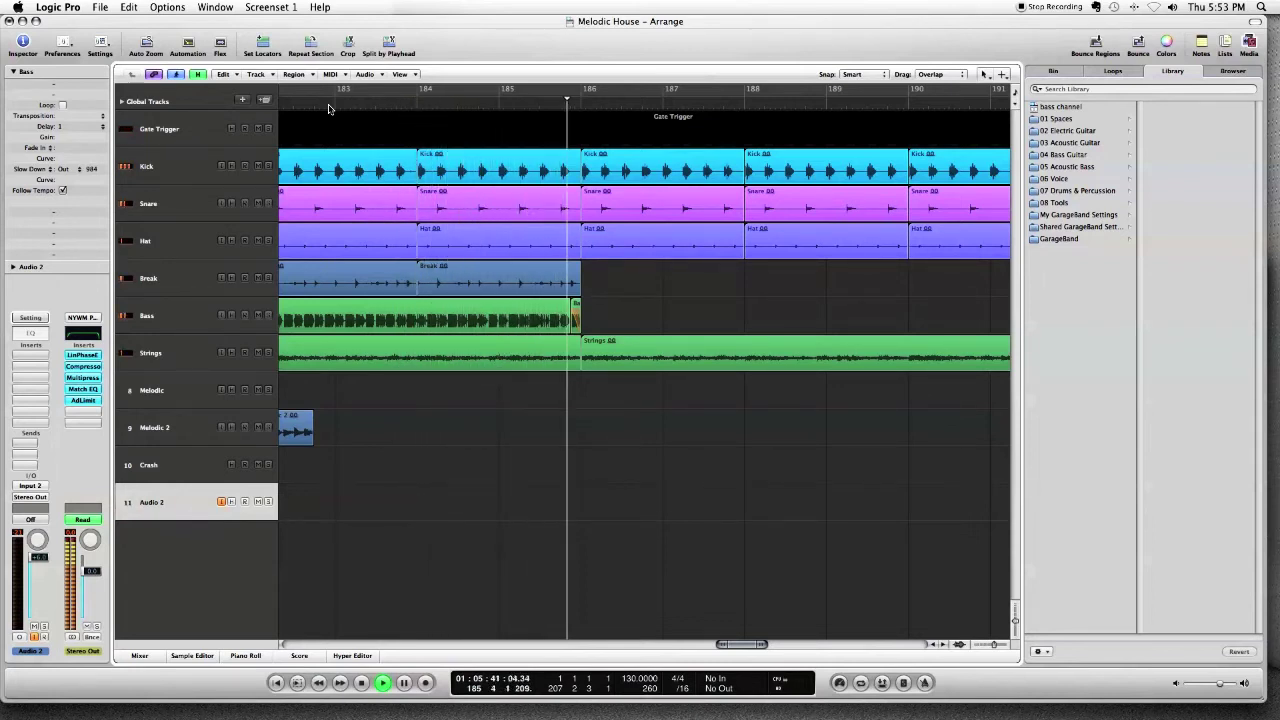
pyautogui.press('space')
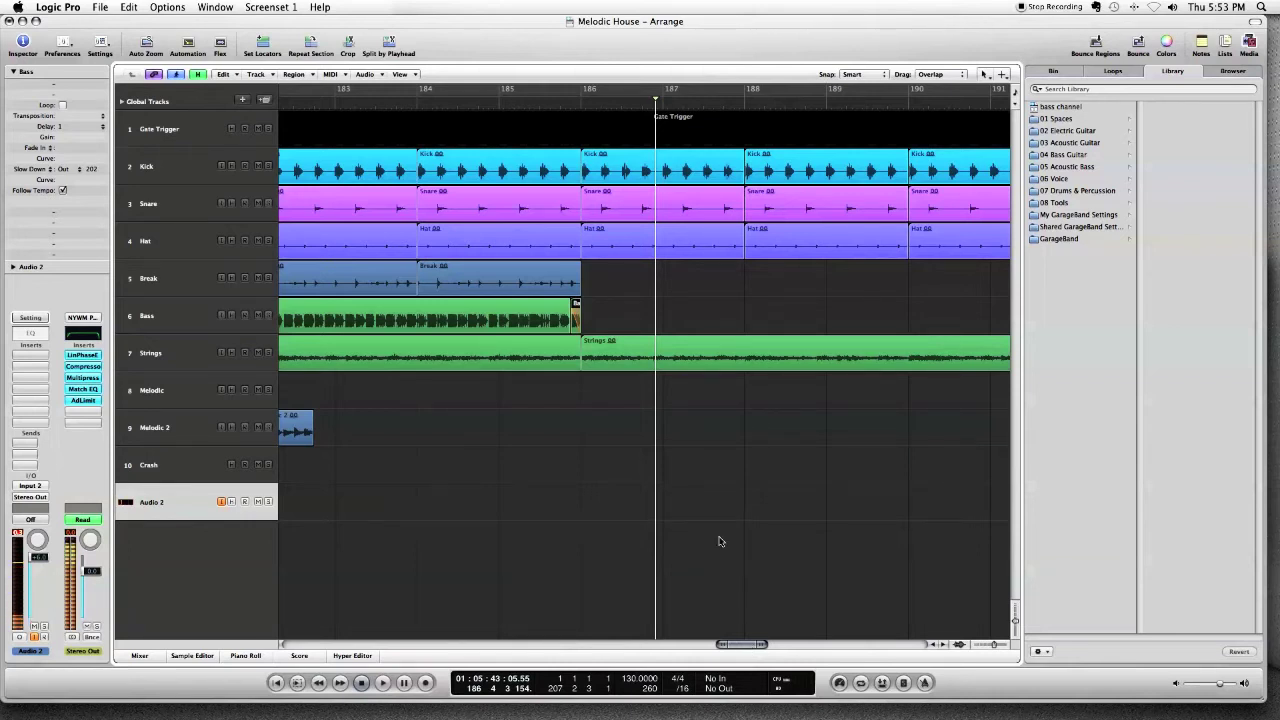
# Keep Slow Down as the fade type and scroll on to bar 196
pyautogui.click(38, 170)
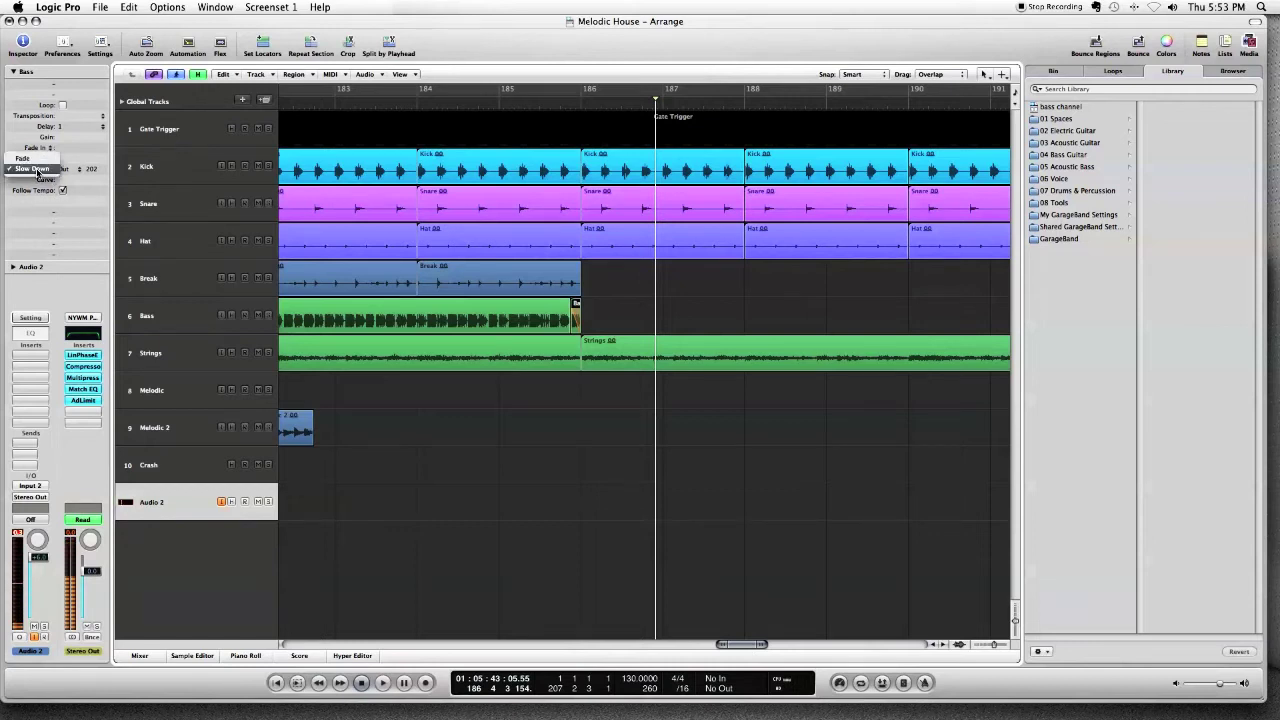
pyautogui.click(38, 170)
pyautogui.moveTo(748, 645); pyautogui.dragTo(779, 651)
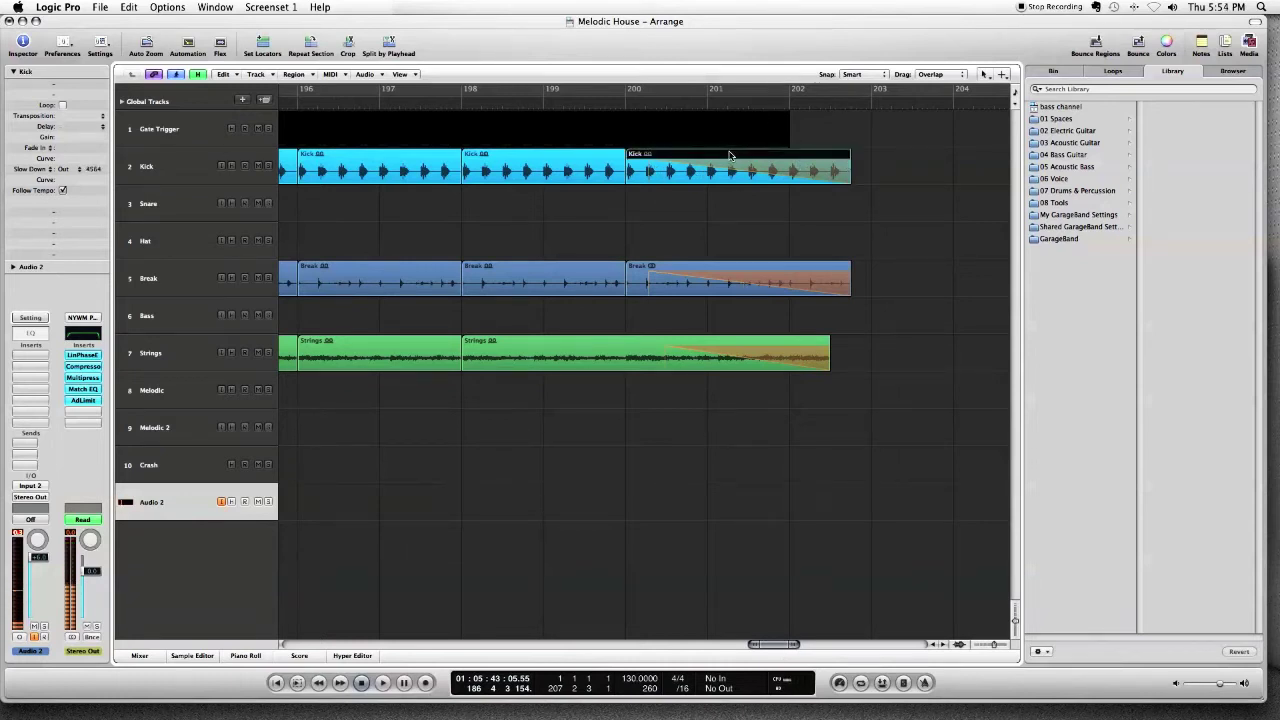
# Select the final Break and Strings regions, then play the song's ending from around bar 197
pyautogui.click(723, 266)
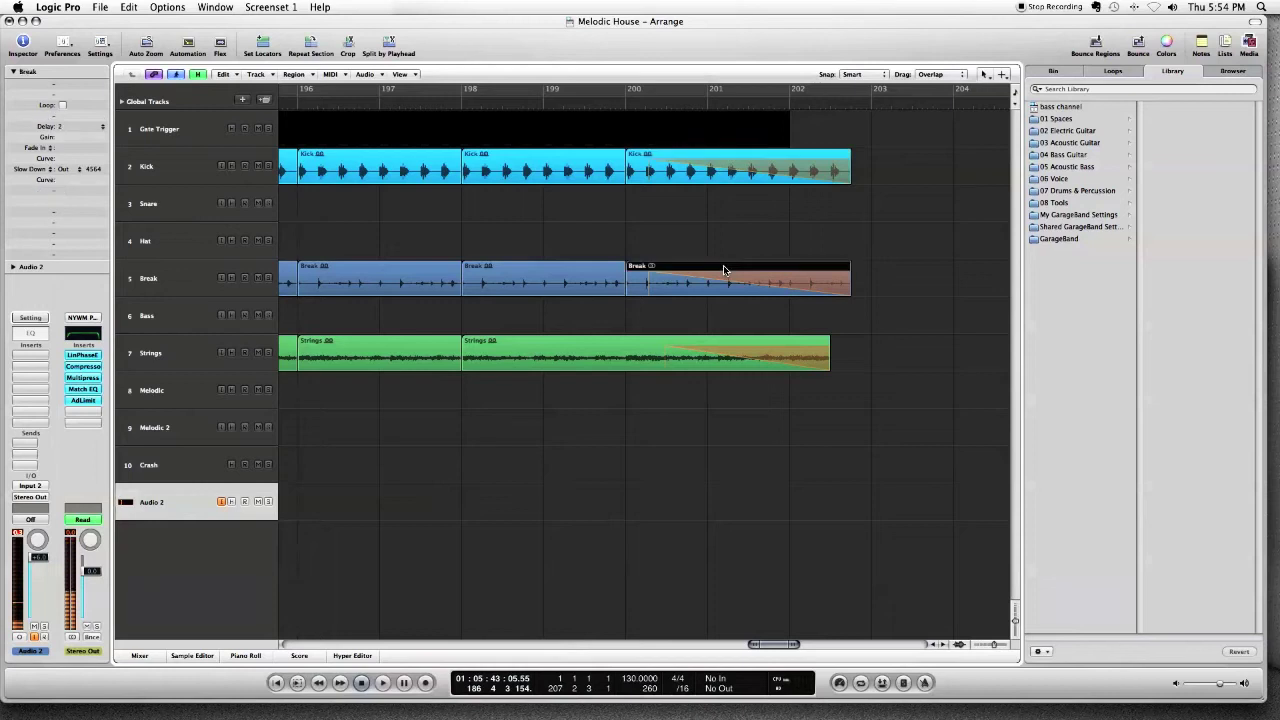
pyautogui.click(723, 347)
pyautogui.press('super+z')
pyautogui.doubleClick(378, 96)
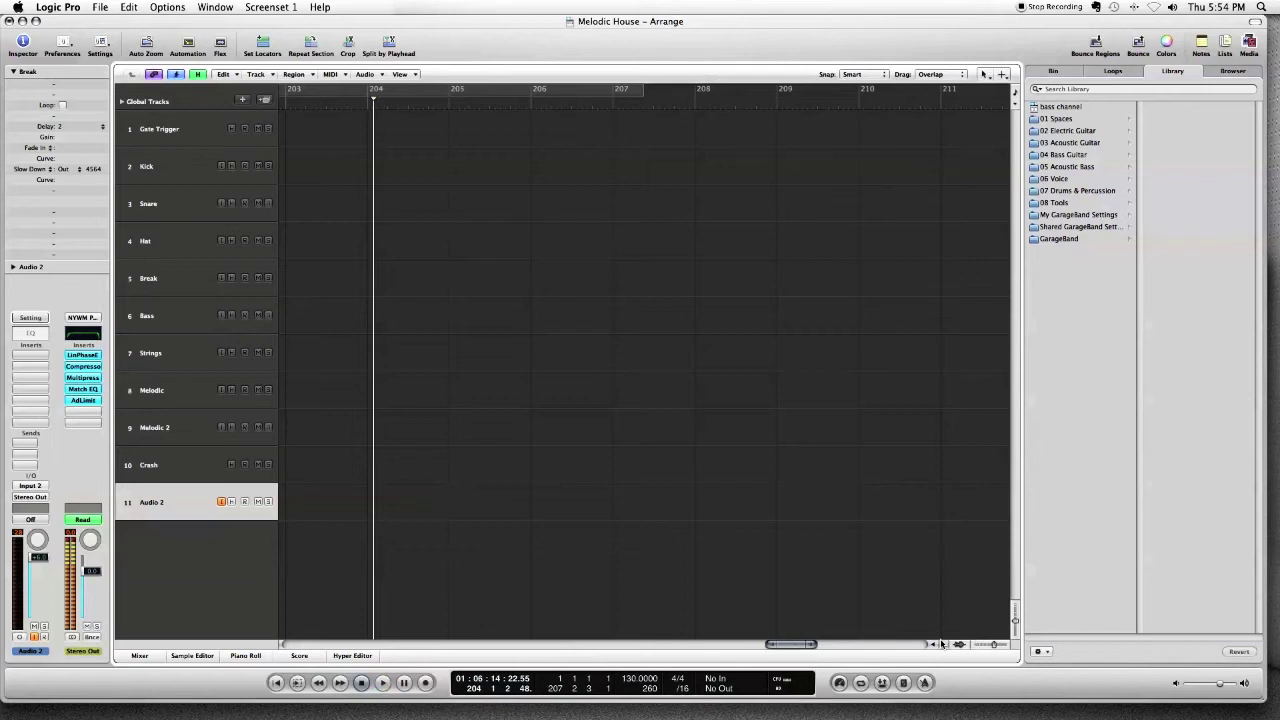
# Select the last Kick region and confirm its fade type stays Slow Down
pyautogui.moveTo(791, 645); pyautogui.dragTo(777, 648)
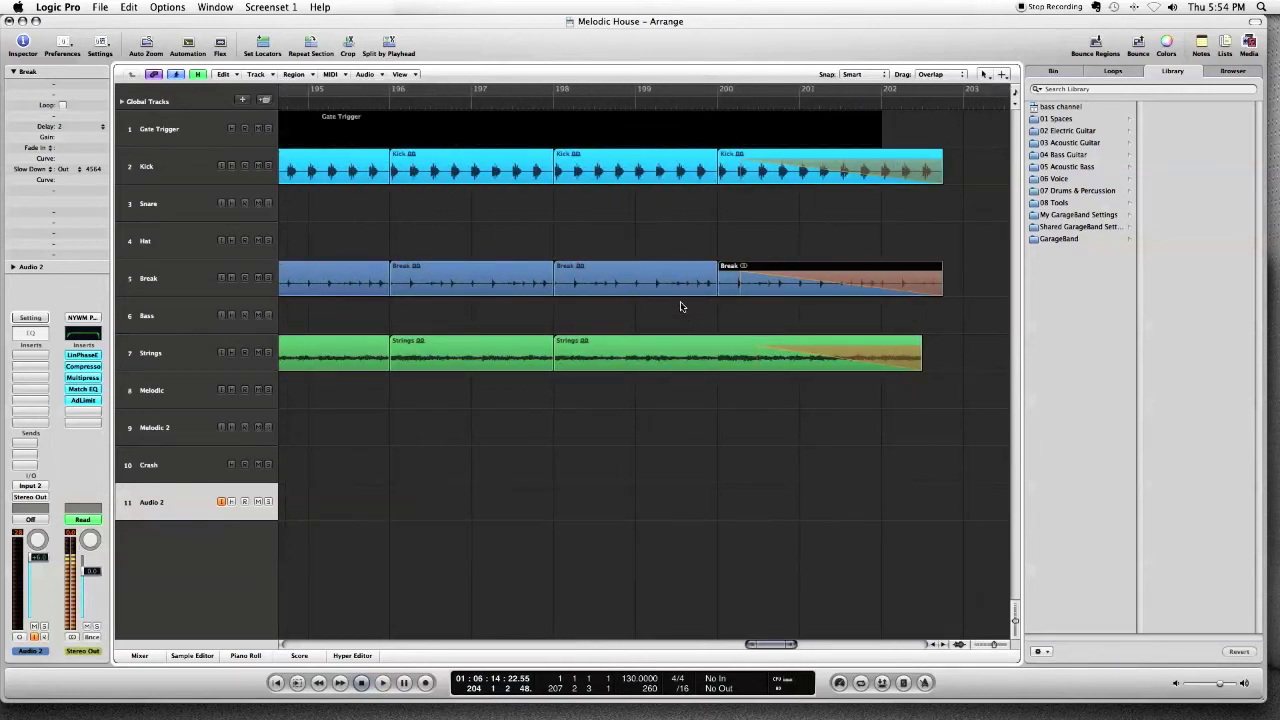
pyautogui.click(810, 166)
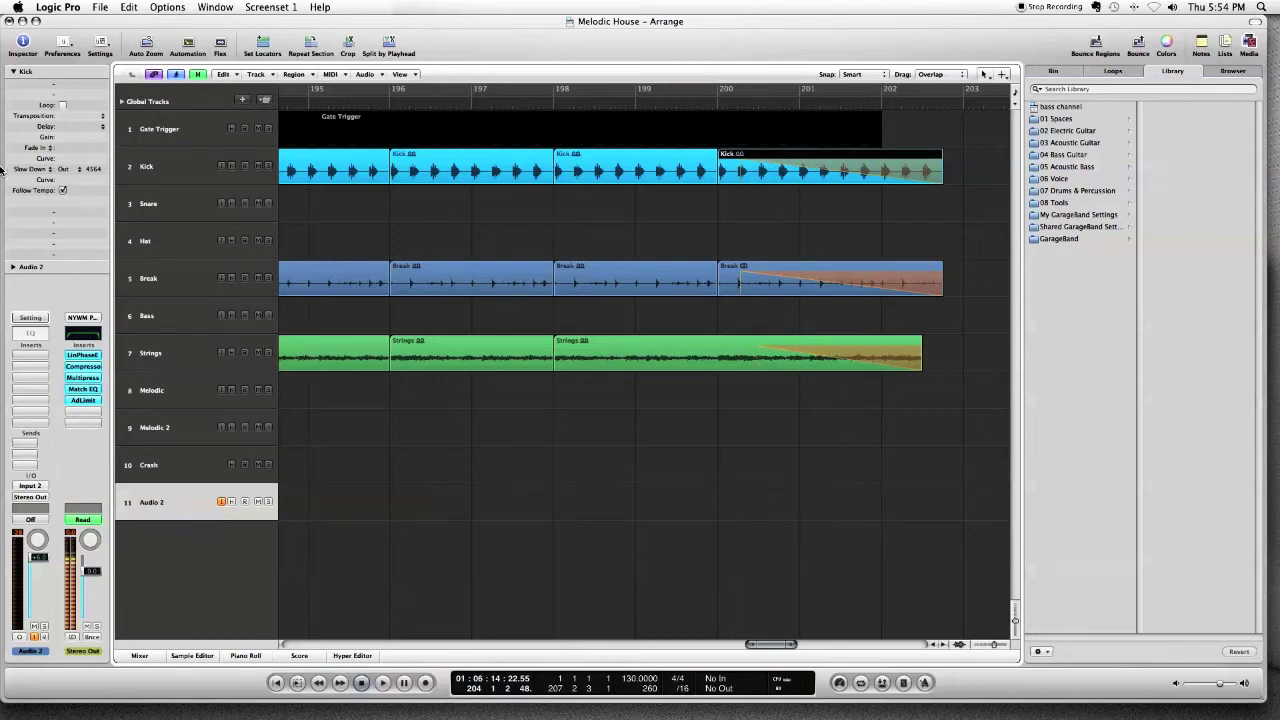
pyautogui.click(49, 172)
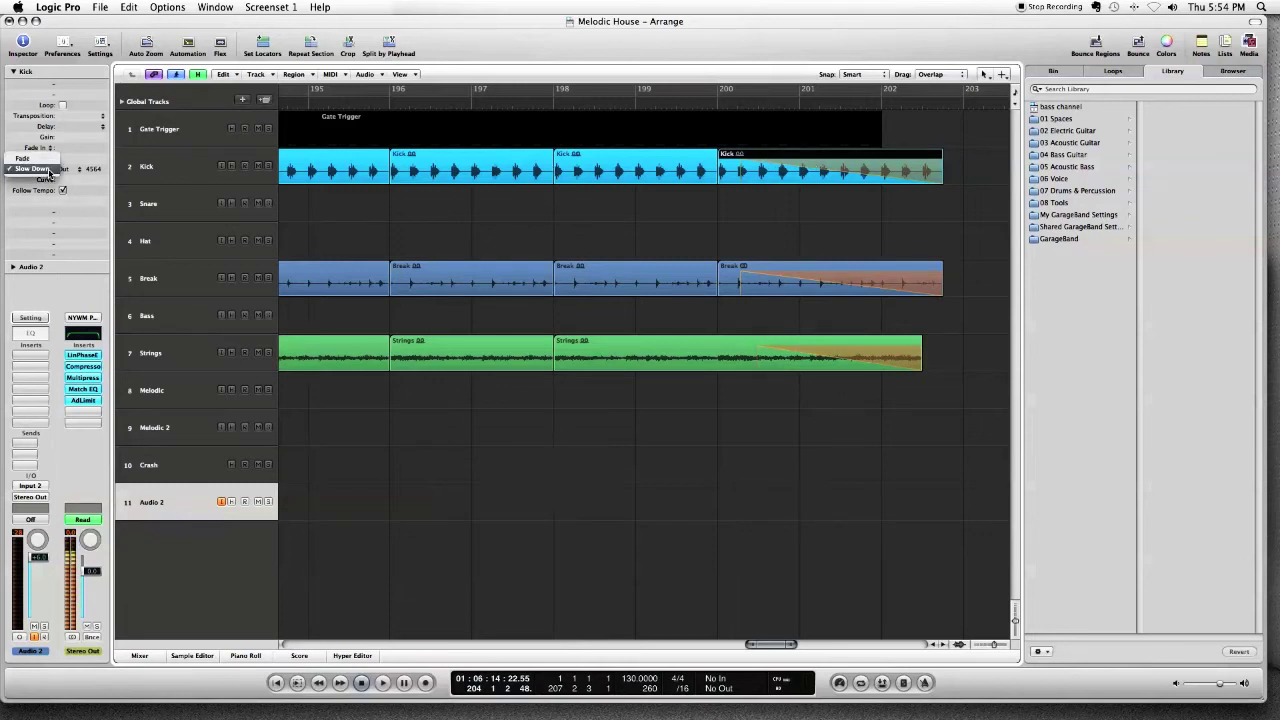
pyautogui.click(49, 170)
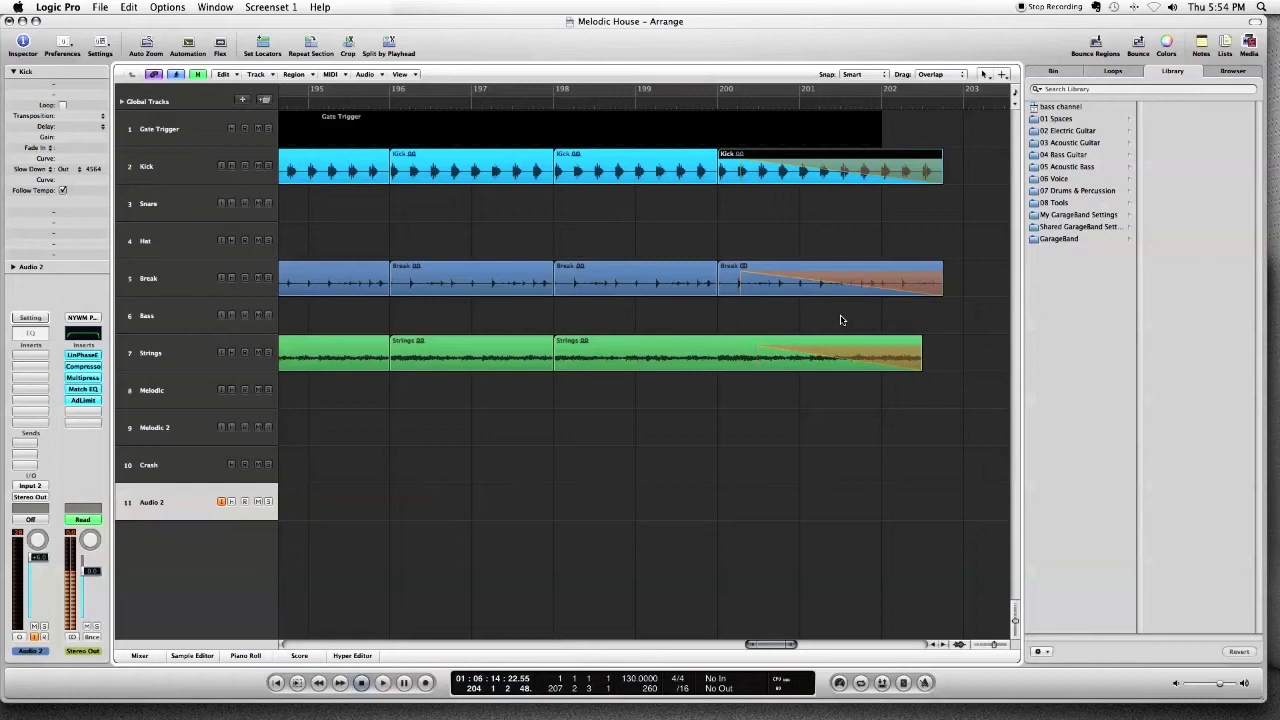
# Select the last Break and Strings regions, showing the Strings Slow Down value of 1727
pyautogui.click(819, 276)
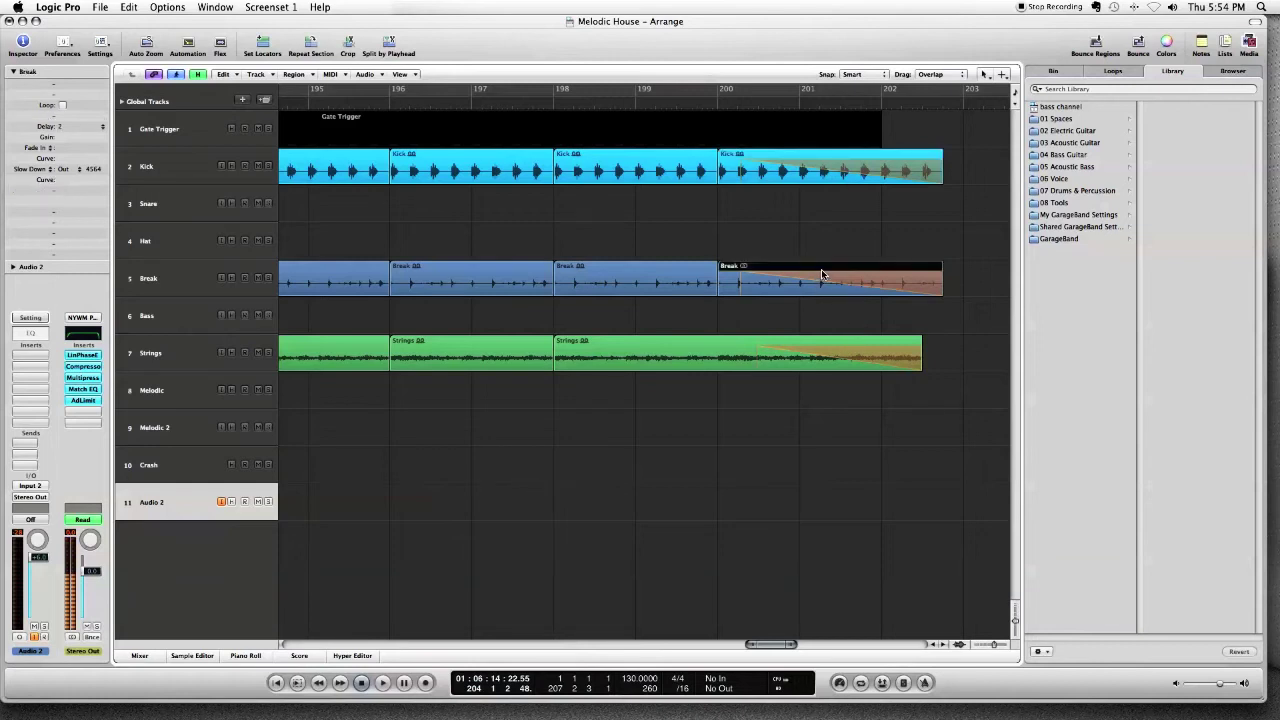
pyautogui.click(823, 358)
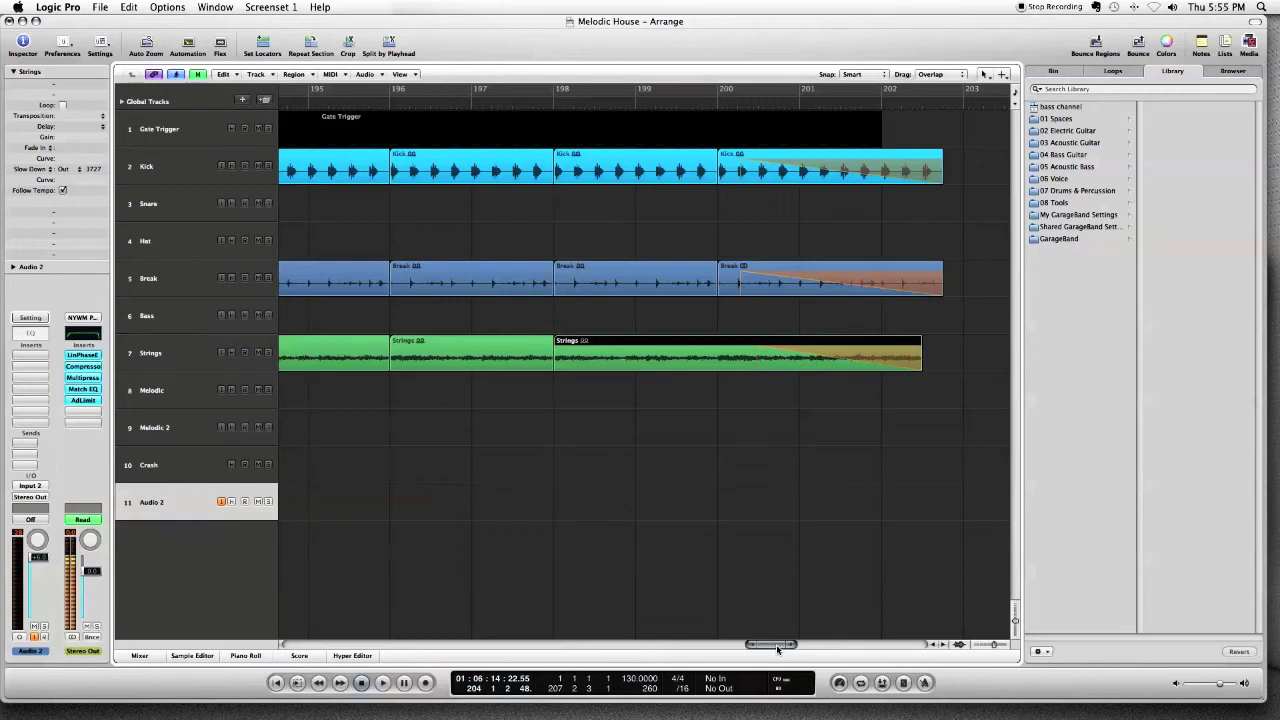
pyautogui.moveTo(777, 647); pyautogui.dragTo(770, 643)
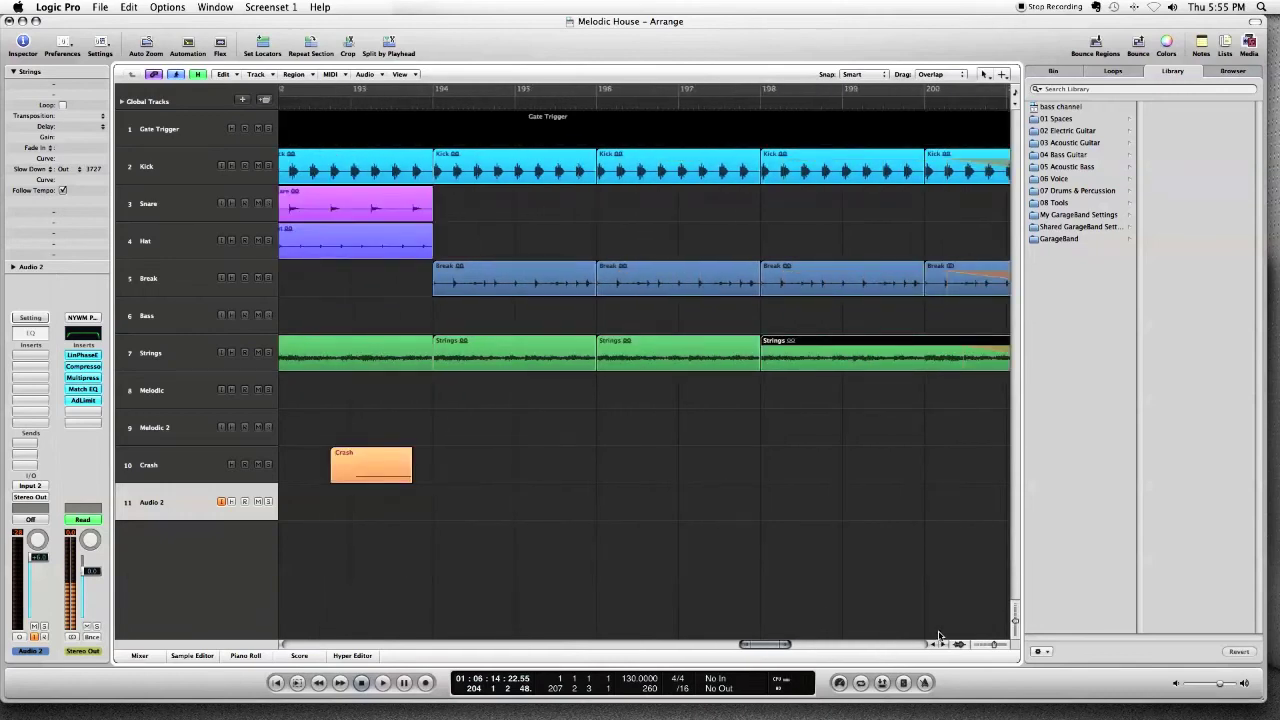
# Zoom out to the full arrangement, return to the song start, and set the playhead at bar 63
pyautogui.moveTo(993, 647); pyautogui.dragTo(986, 647)
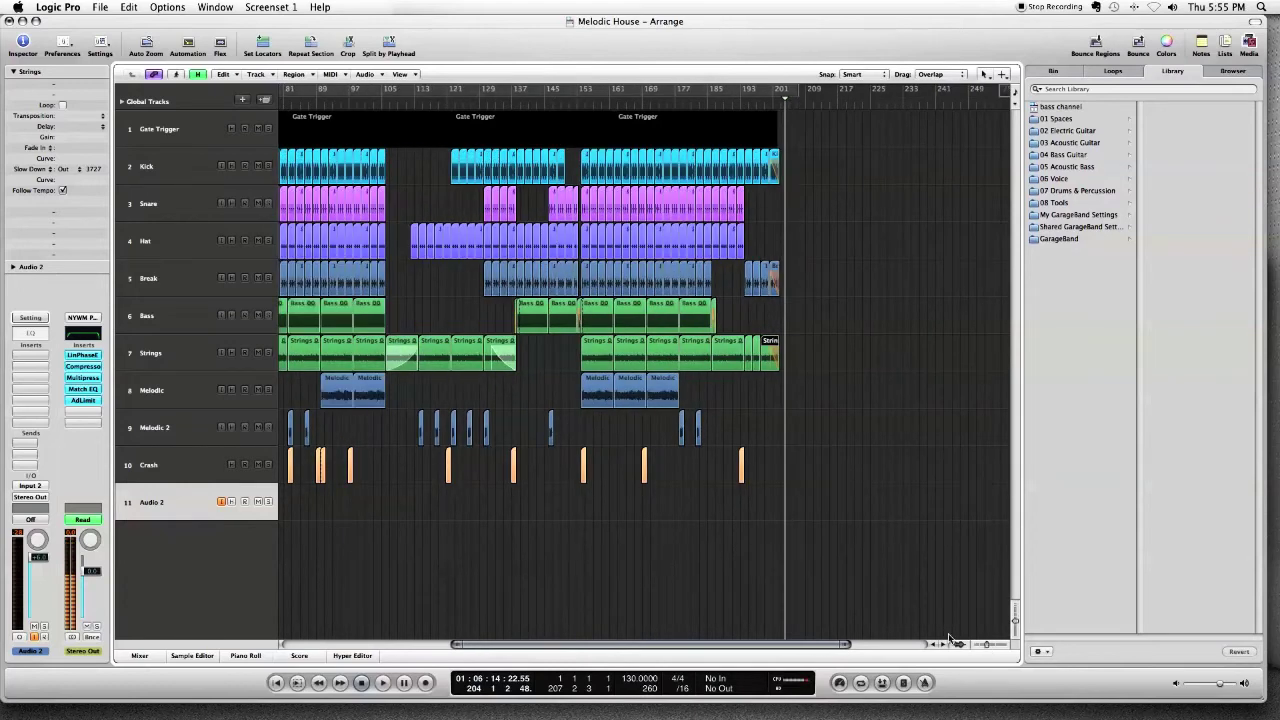
pyautogui.click(407, 645)
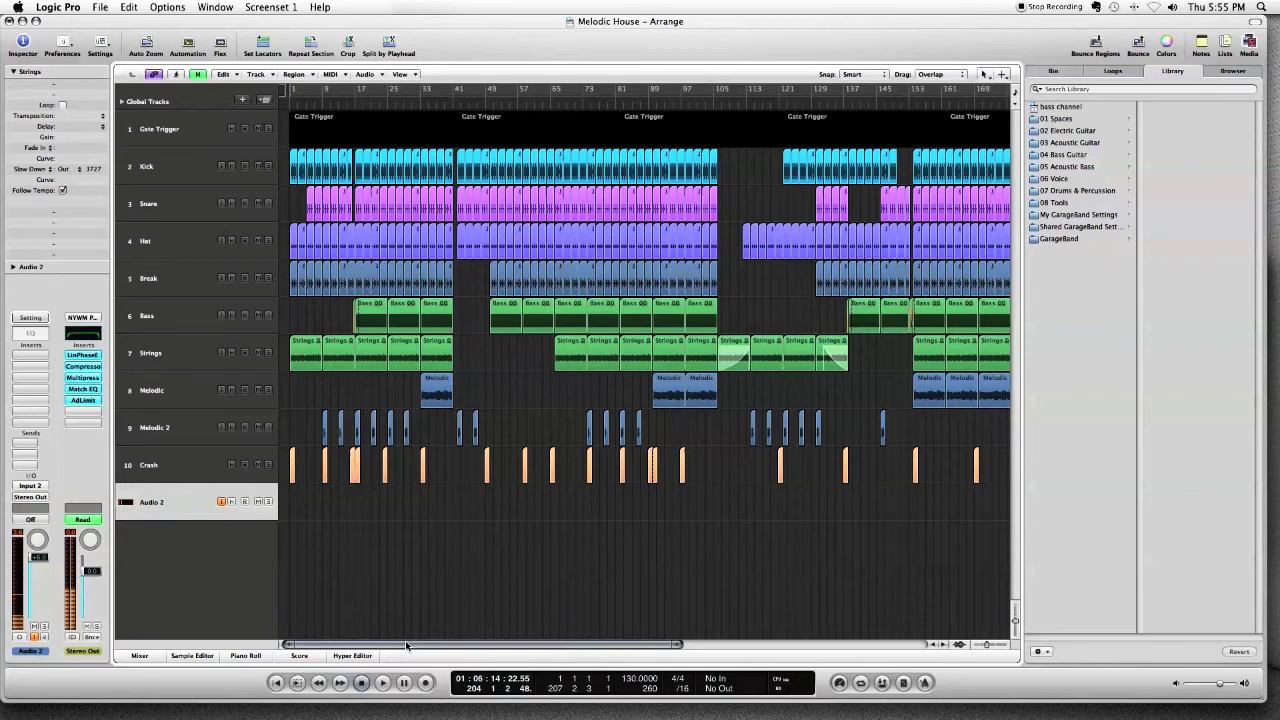
pyautogui.moveTo(634, 648); pyautogui.dragTo(686, 647)
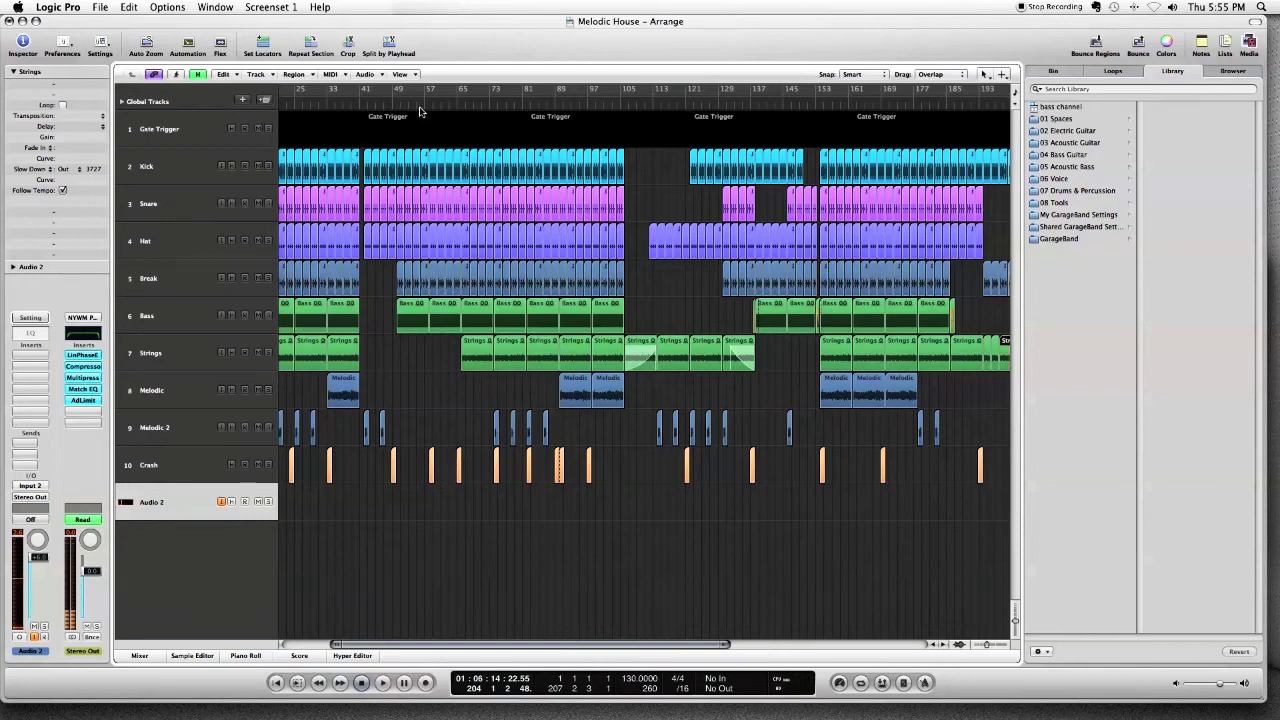
pyautogui.click(450, 105)
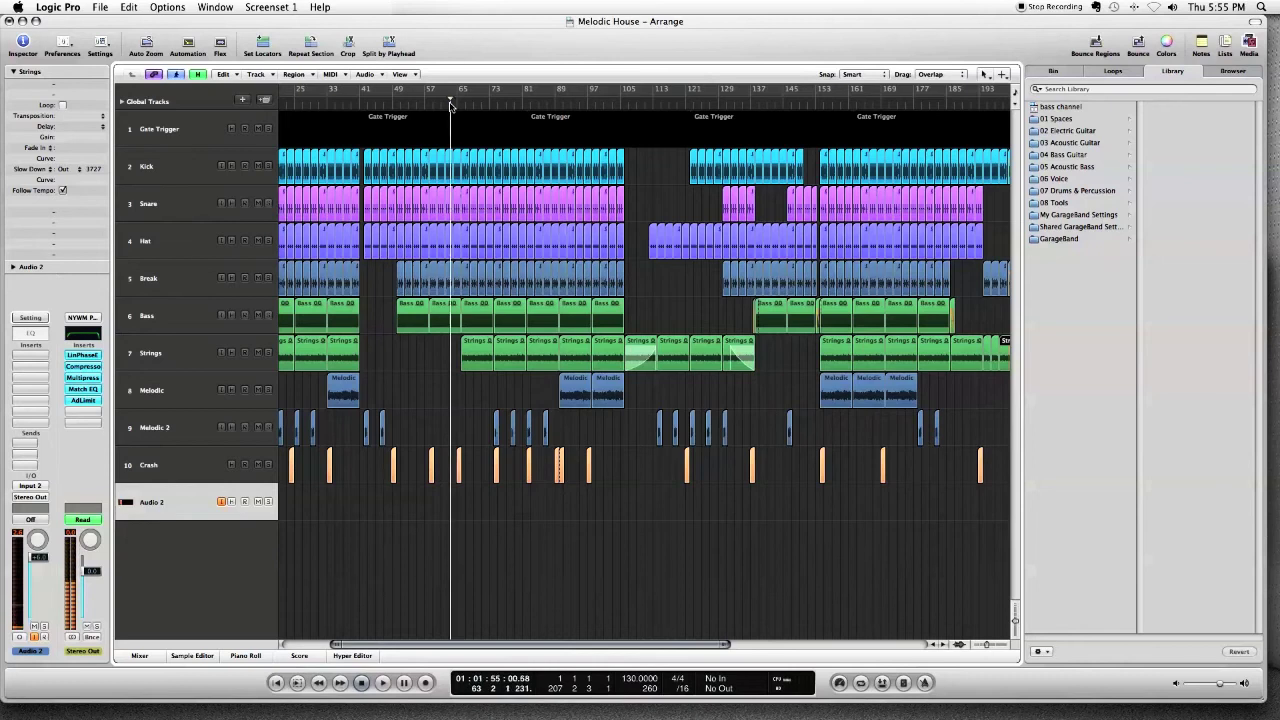